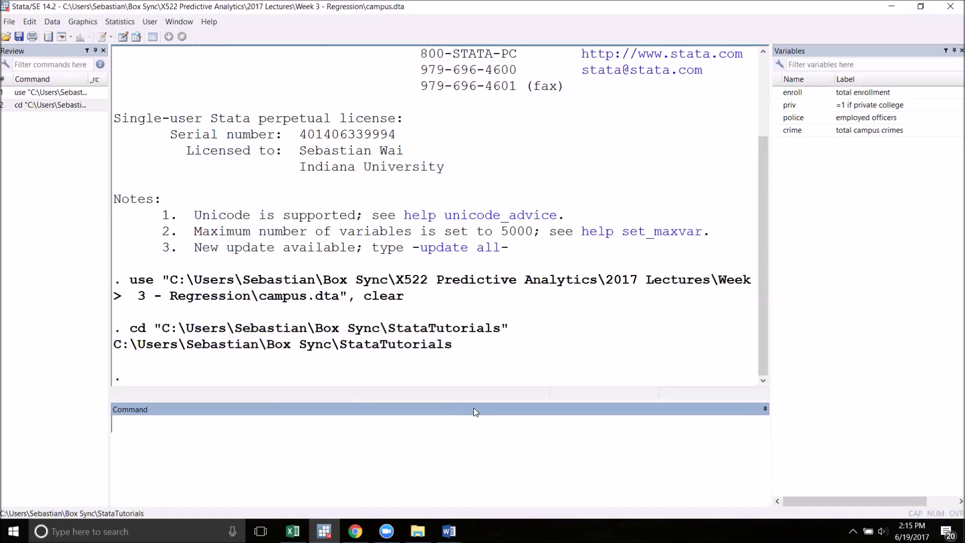
Bring up Chrome showing Stata's 'Visual overview for creating graphs' page.
left_click(355, 531)
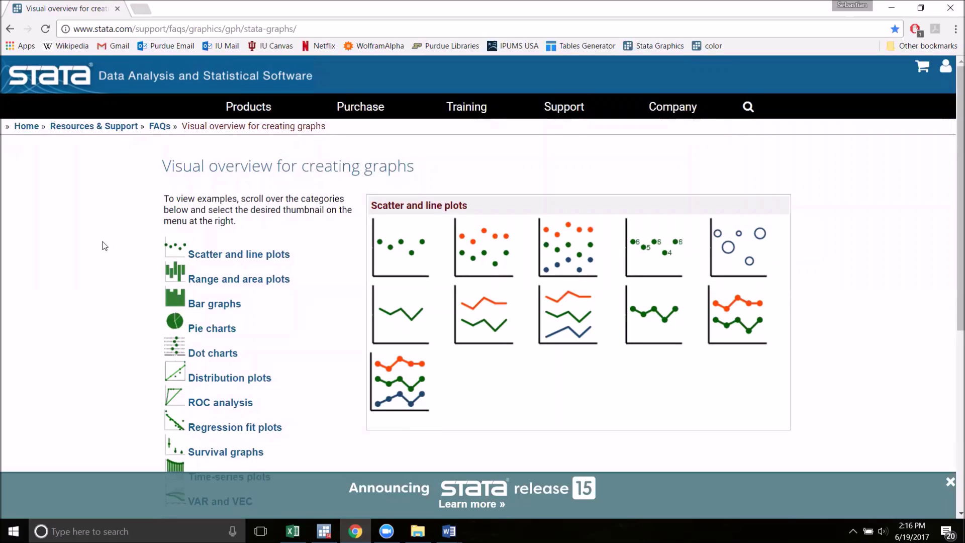
View the multiple overlaid line graphs example and its commands, then return to Stata.
mouse_move(224, 383)
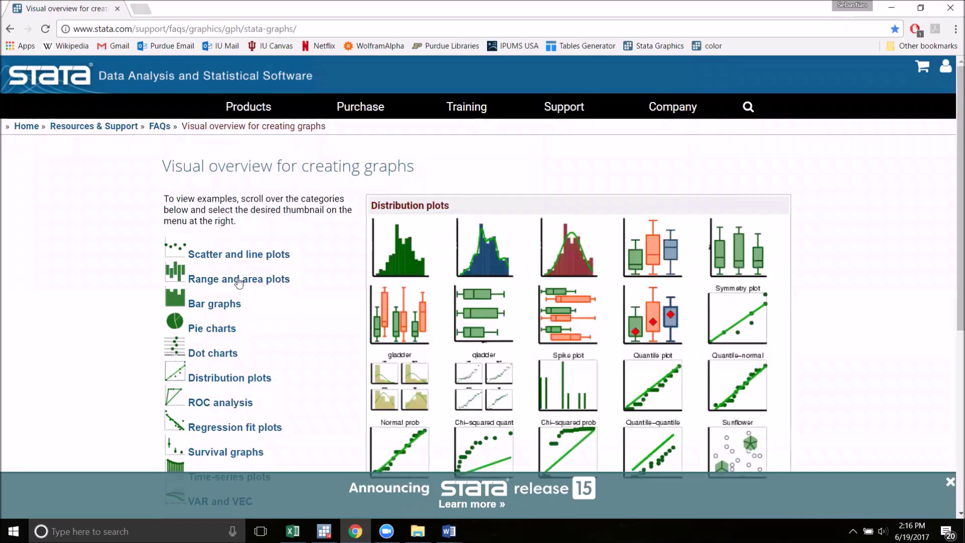
mouse_move(236, 248)
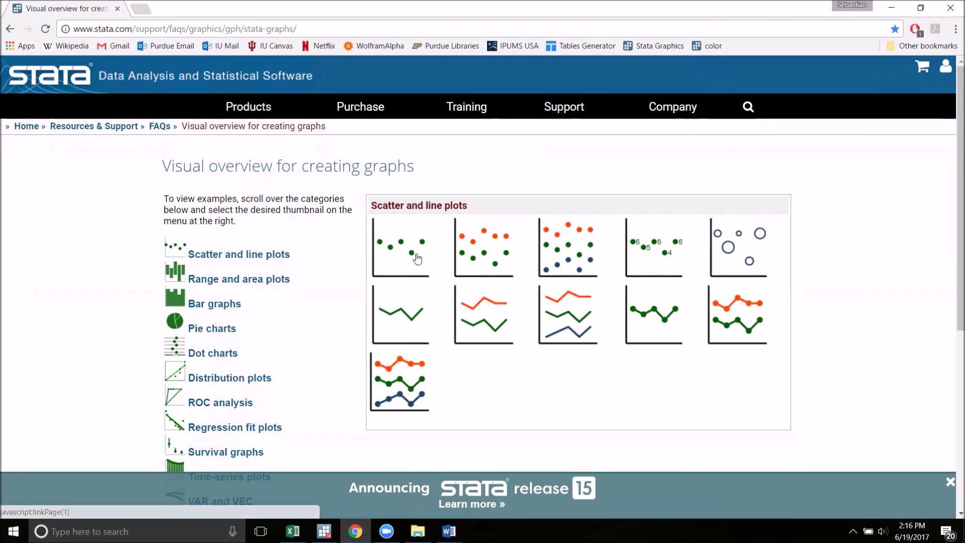
left_click(570, 337)
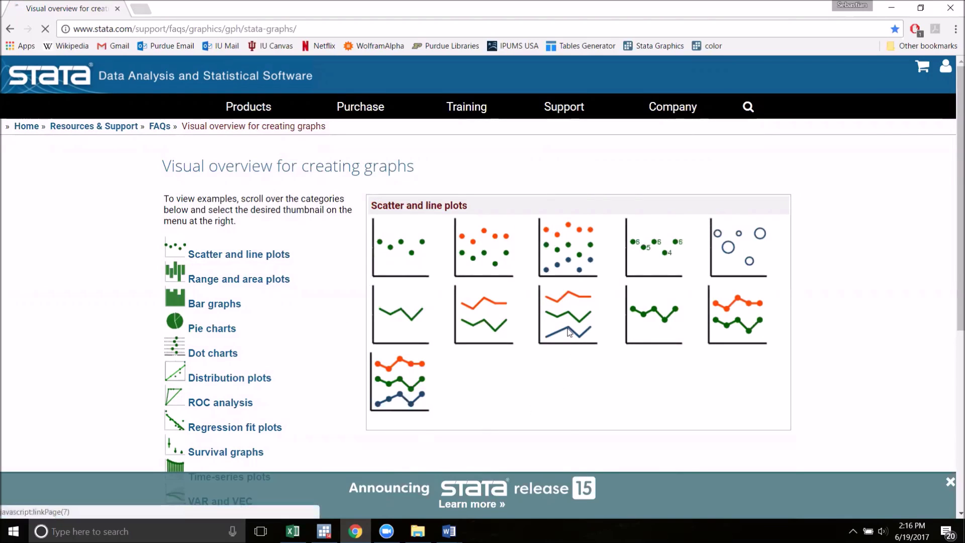
scroll(453, 302, "down", 4)
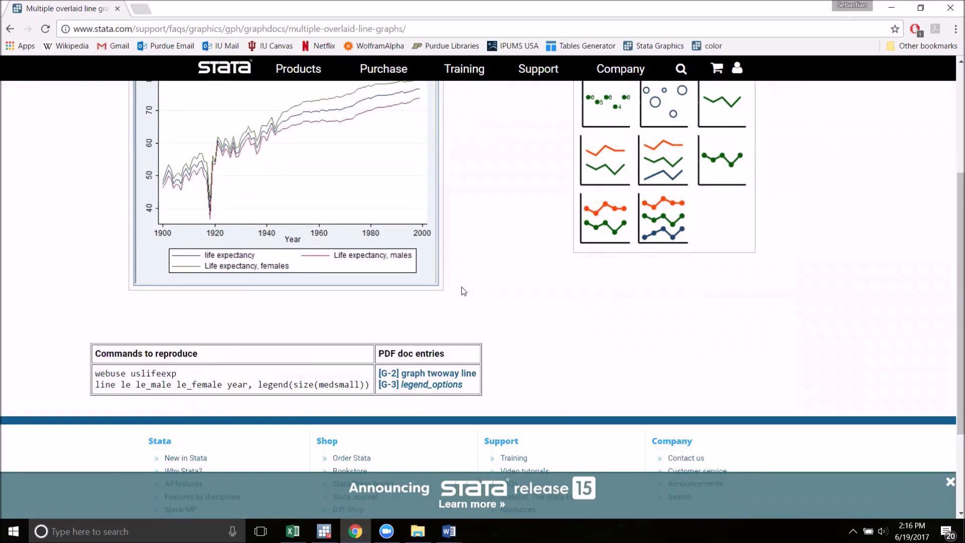
scroll(474, 296, "up", 2)
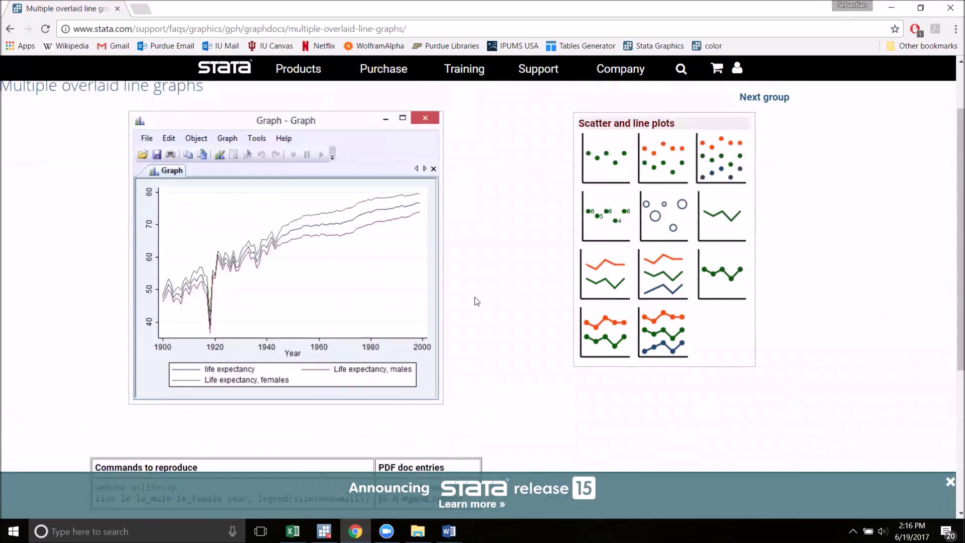
key("alt+Tab")
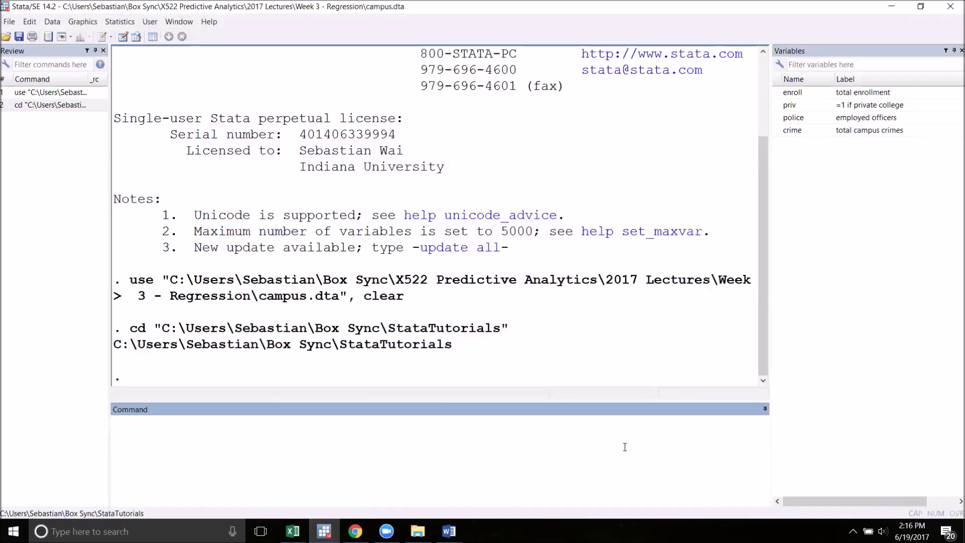
Run 'scatter crime police' to plot crimes against officers, then close the graph.
type("scatter")
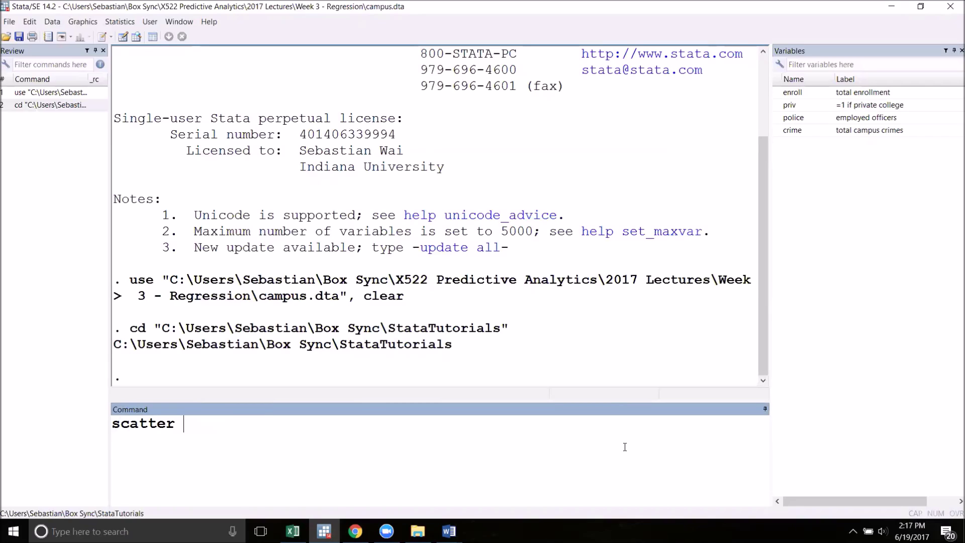
type("crime police")
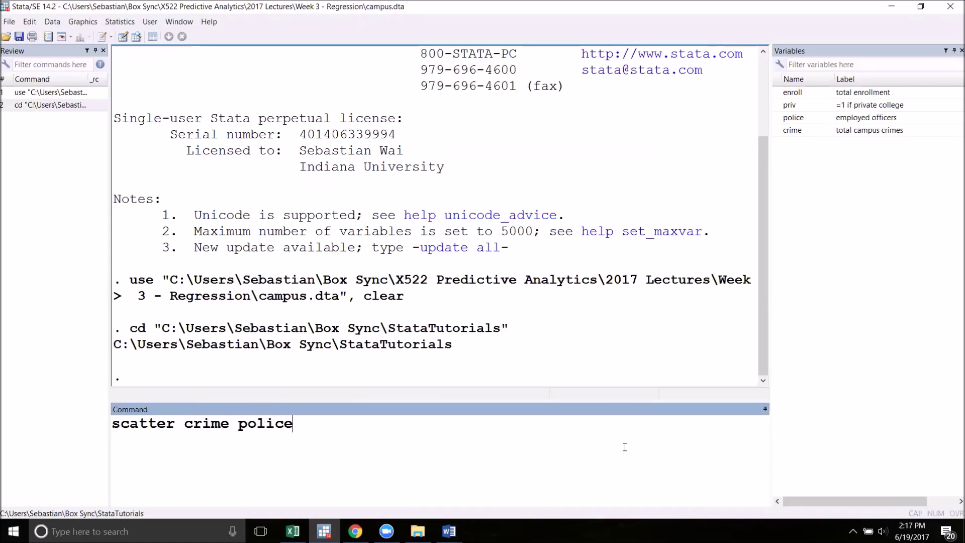
key("Return")
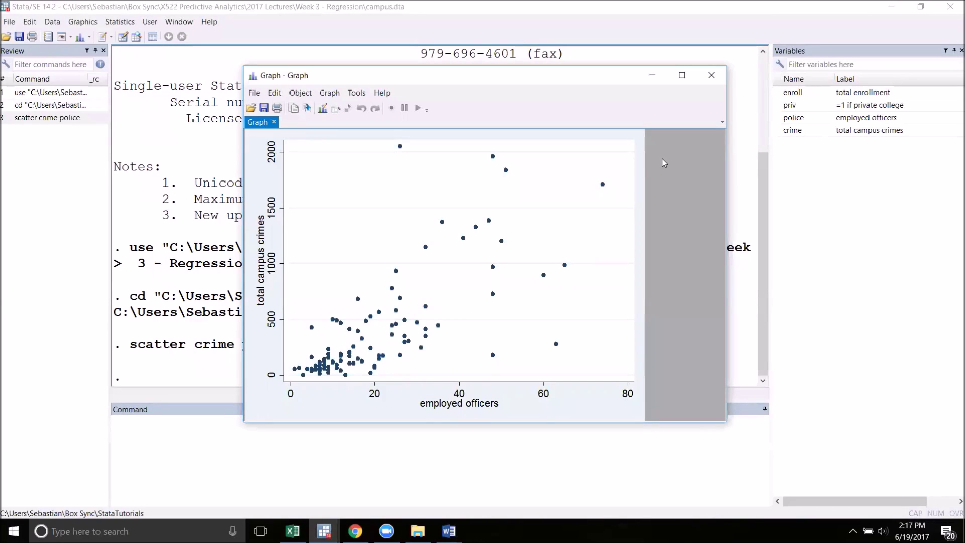
left_click(711, 75)
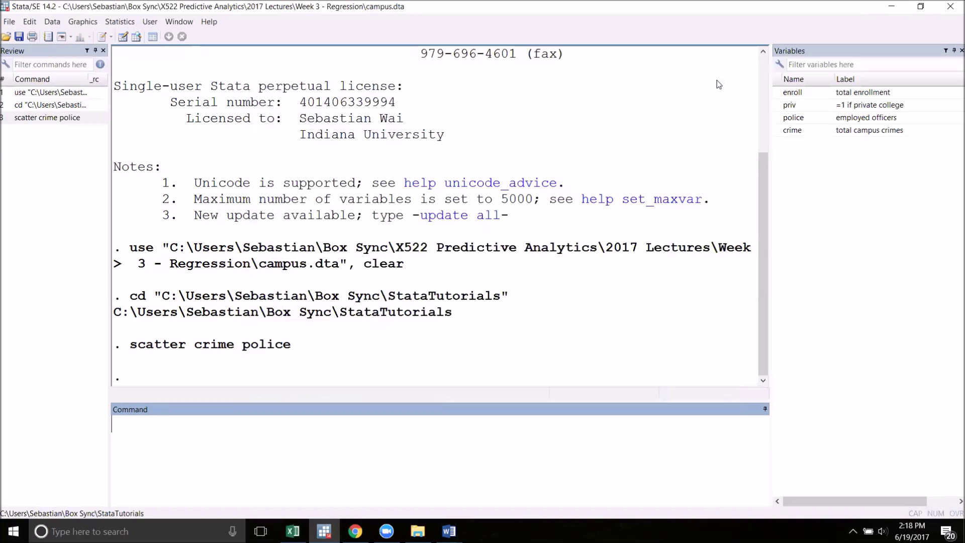
Run 'line crime enroll', move the graph window aside, then close it.
type("line")
type("crime ")
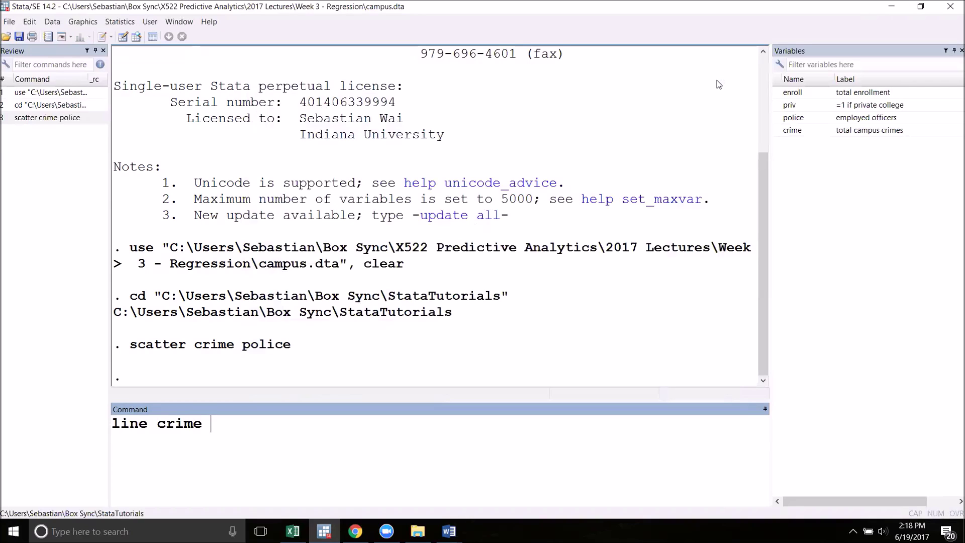
type("enroll")
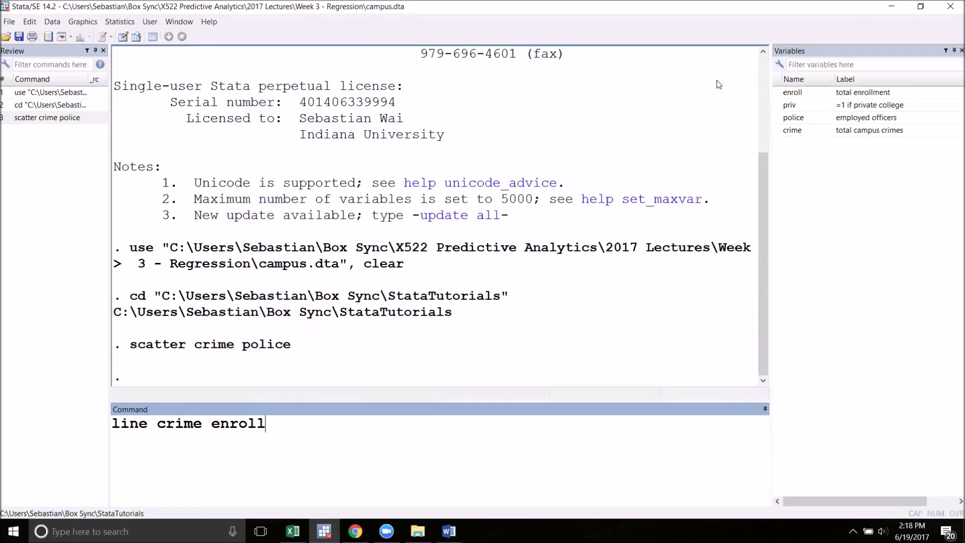
key("Return")
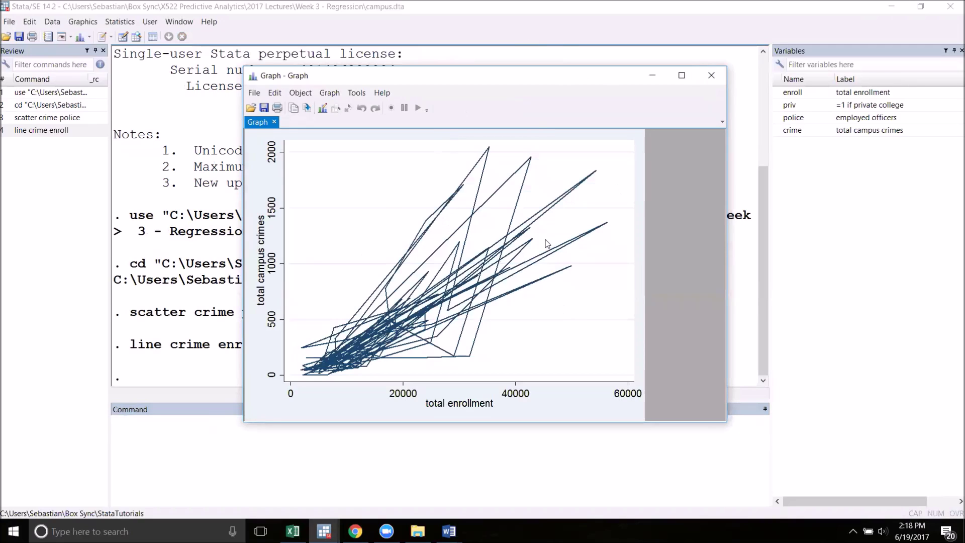
left_click_drag(517, 75, 725, 76)
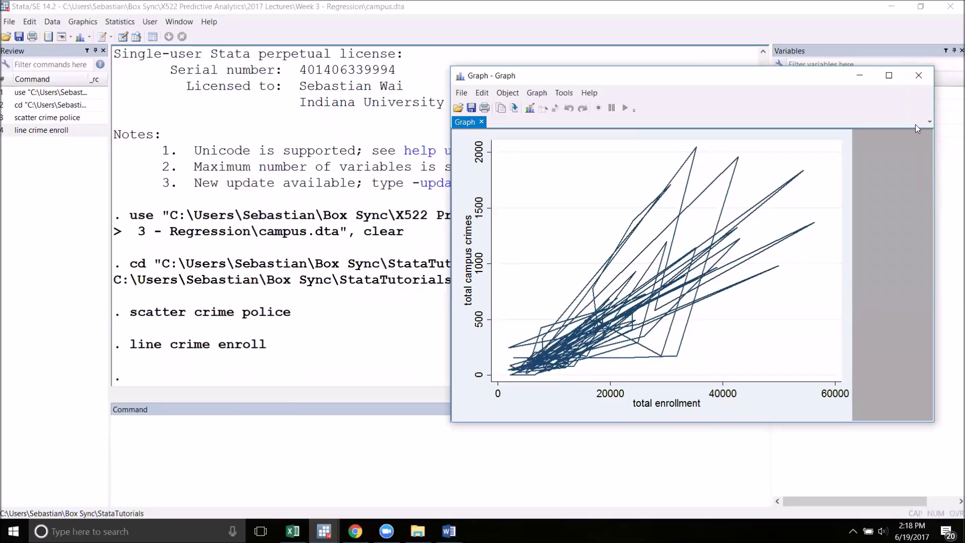
left_click(919, 77)
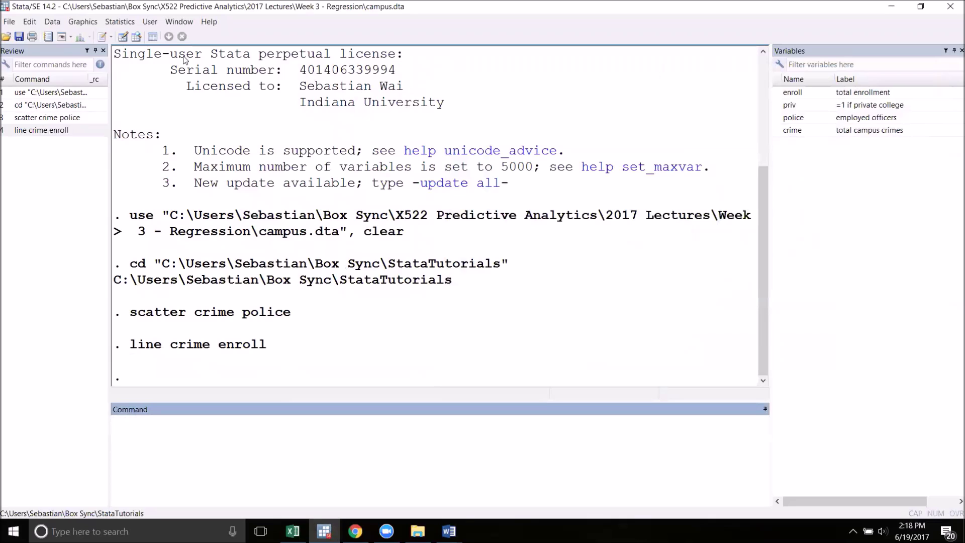
Browse the campus data, then sort it with 'sort enroll'.
left_click(136, 37)
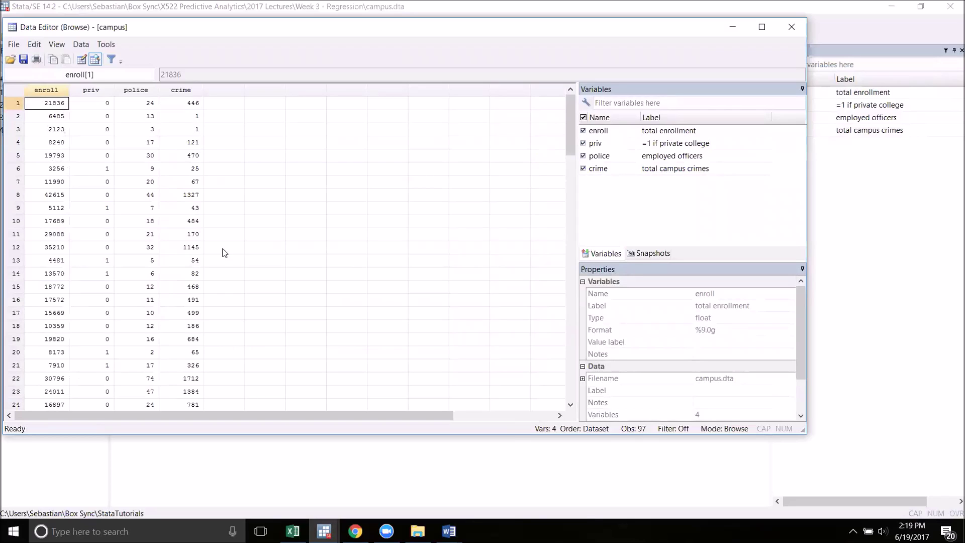
left_click(799, 29)
type("so")
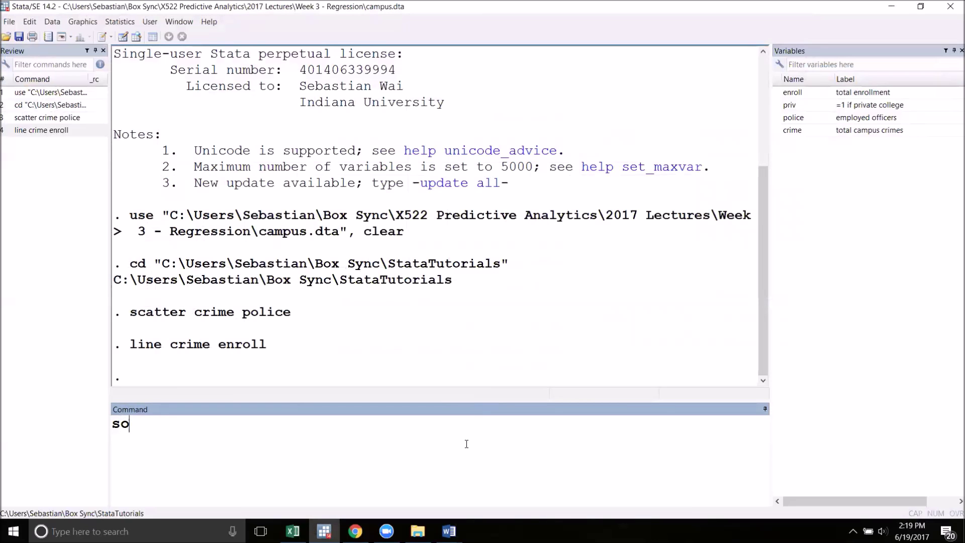
type("rt enroll")
key("Return")
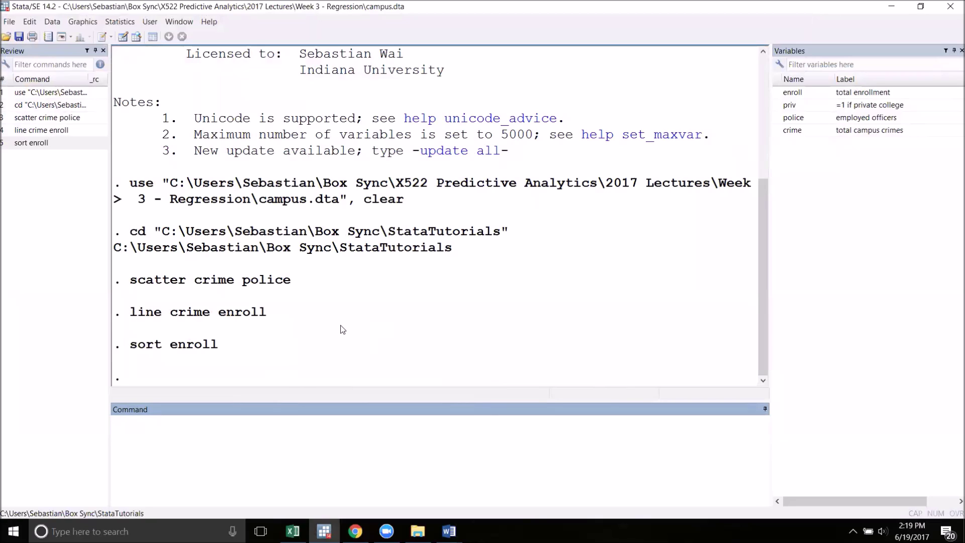
Confirm the enroll-sorted order in the Data Editor and enter 'line crime enroll' again.
key("ctrl+8")
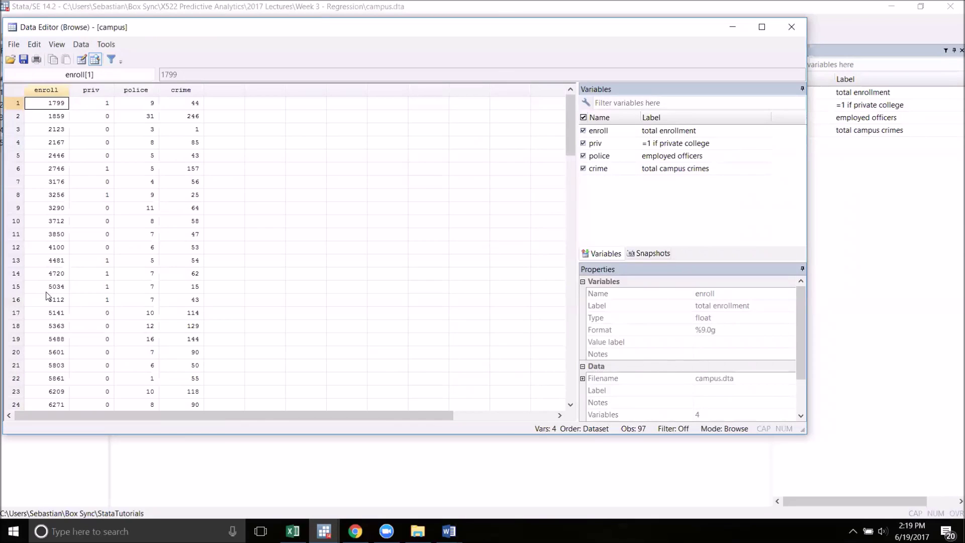
scroll(47, 296, "down", 3)
scroll(47, 296, "down", 3)
left_click(793, 27)
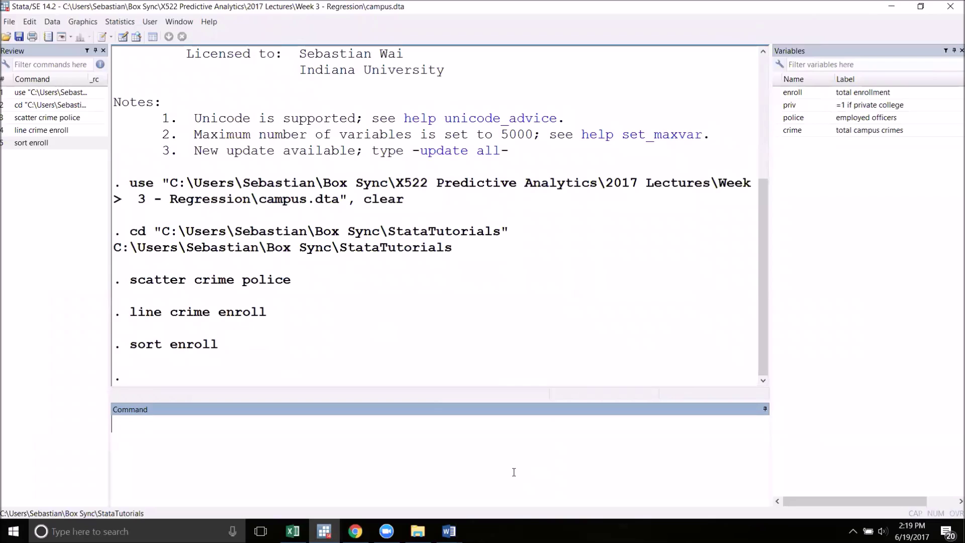
type("line crime enroll")
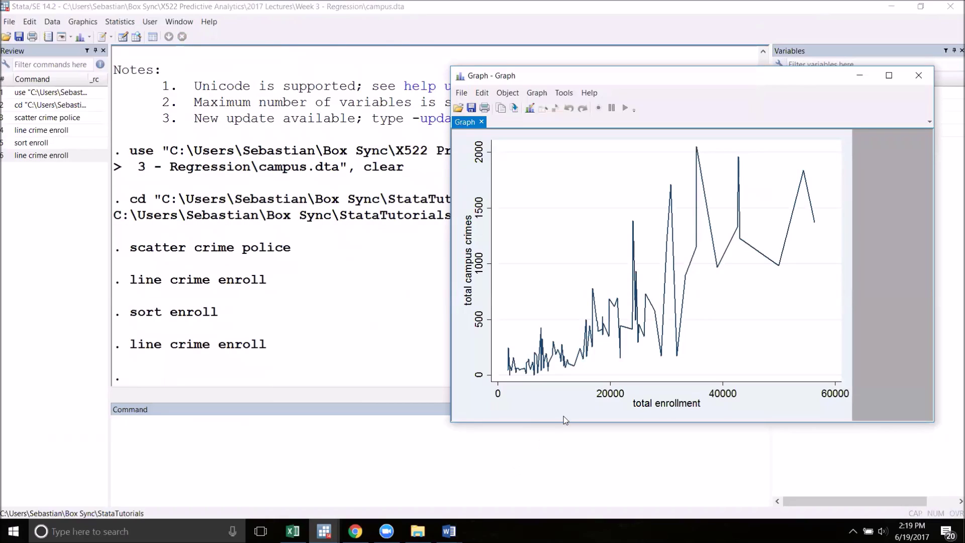
Close the sorted crime-versus-enrollment line graph and enter 'reg crime police'.
left_click(859, 75)
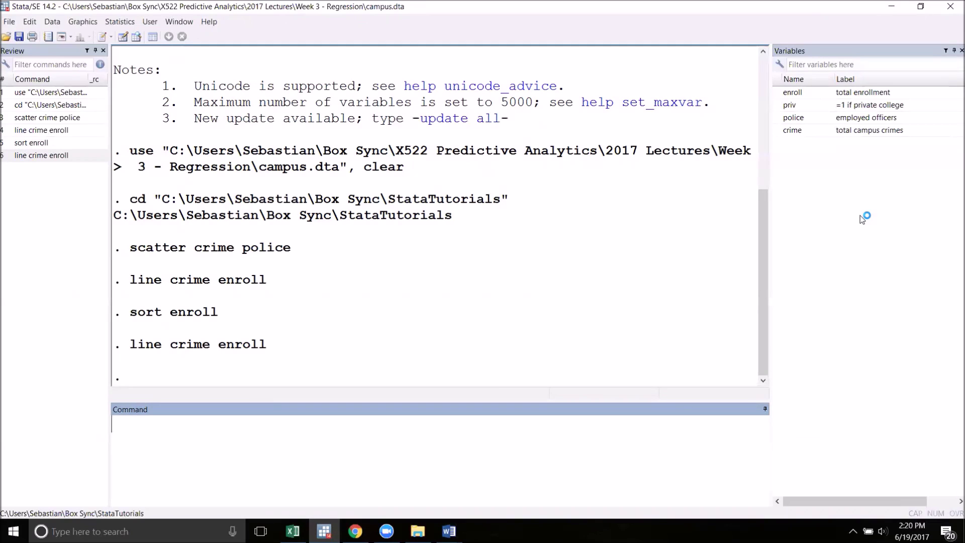
type("reg crime police")
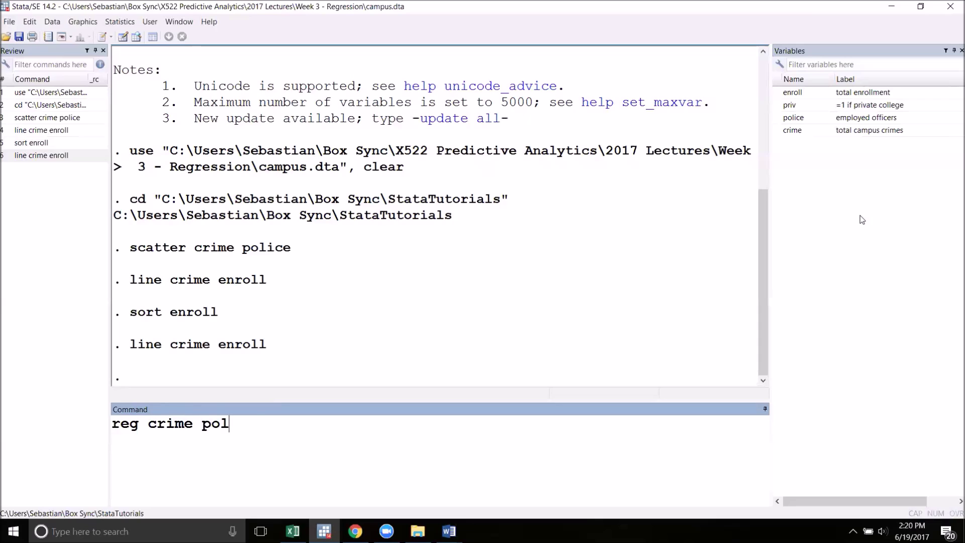
Regress crime on police, save fitted values as crimehat, and sort by police.
key("Return")
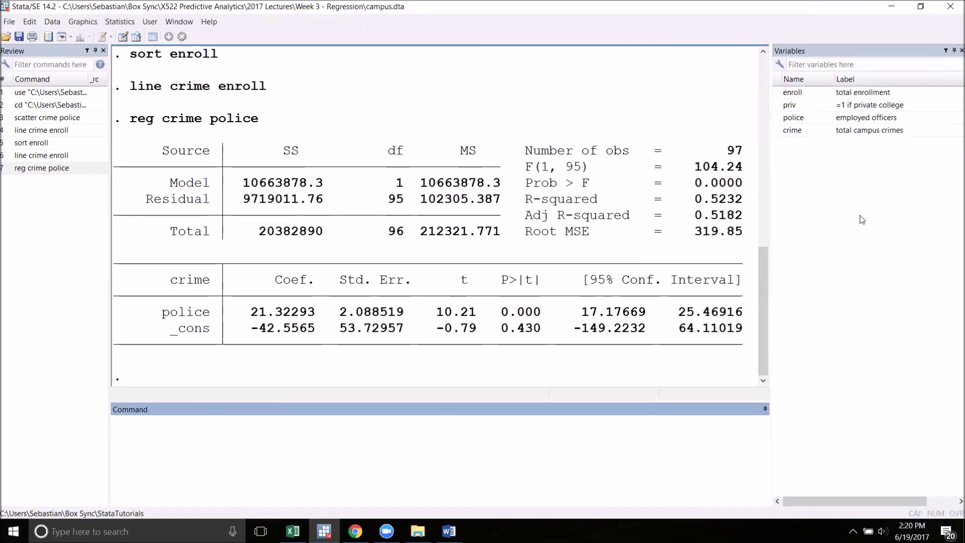
type("predict cri")
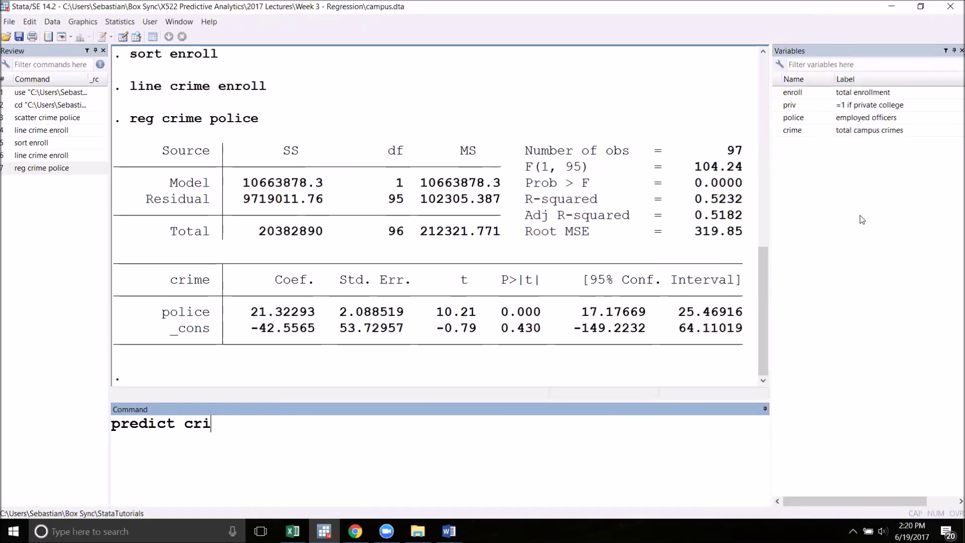
type("mehat, xb")
key("Return")
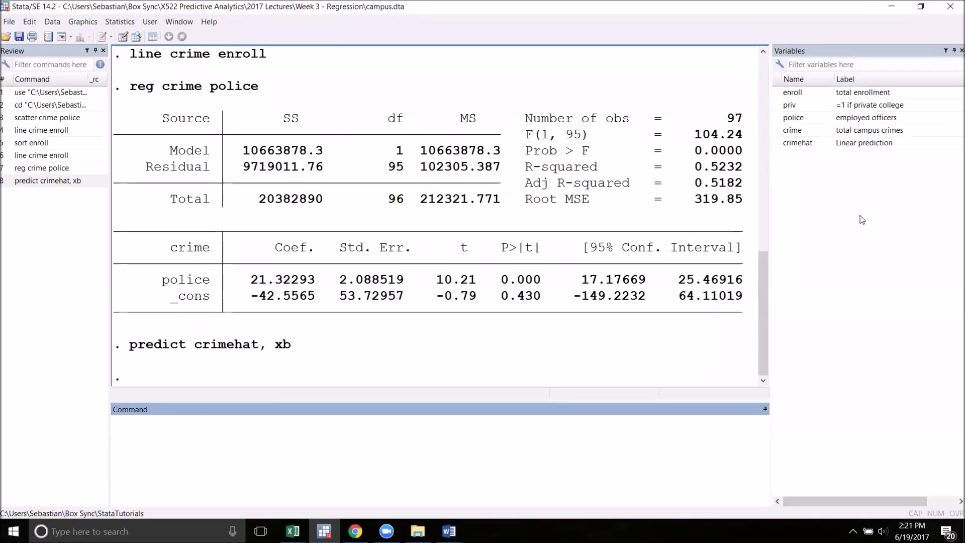
type("sort police")
key("Return")
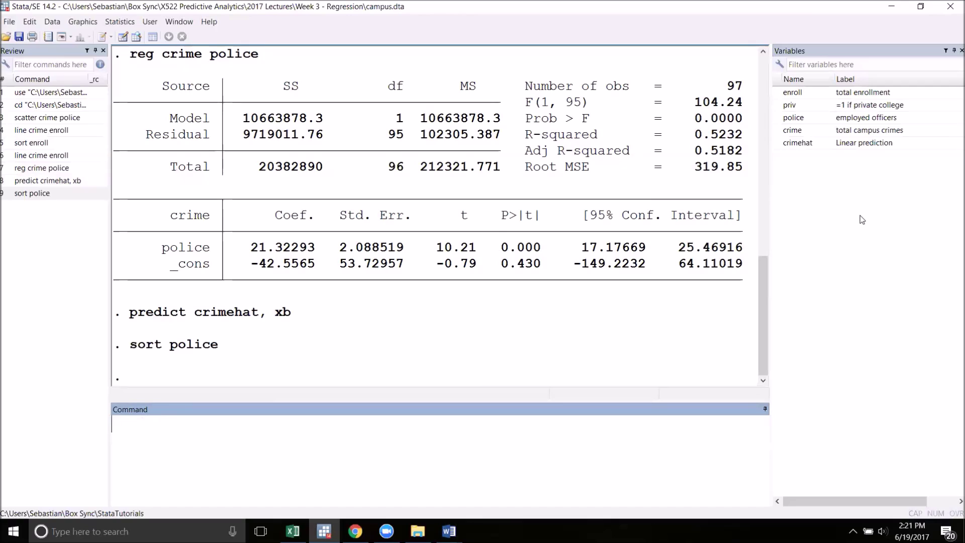
type("twoway")
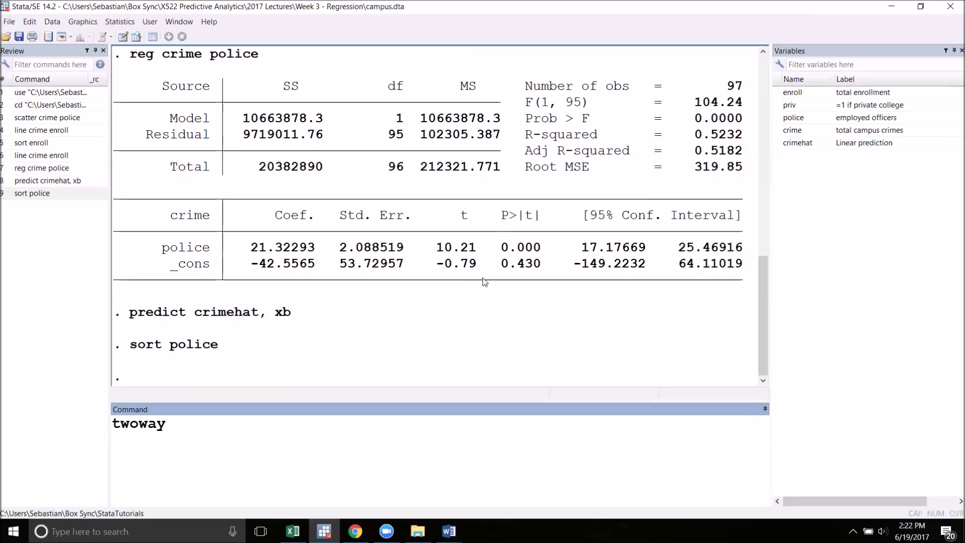
Draw twoway (scatter crime police) (line crimehat police) and open it for editing.
type("(scatter crime po")
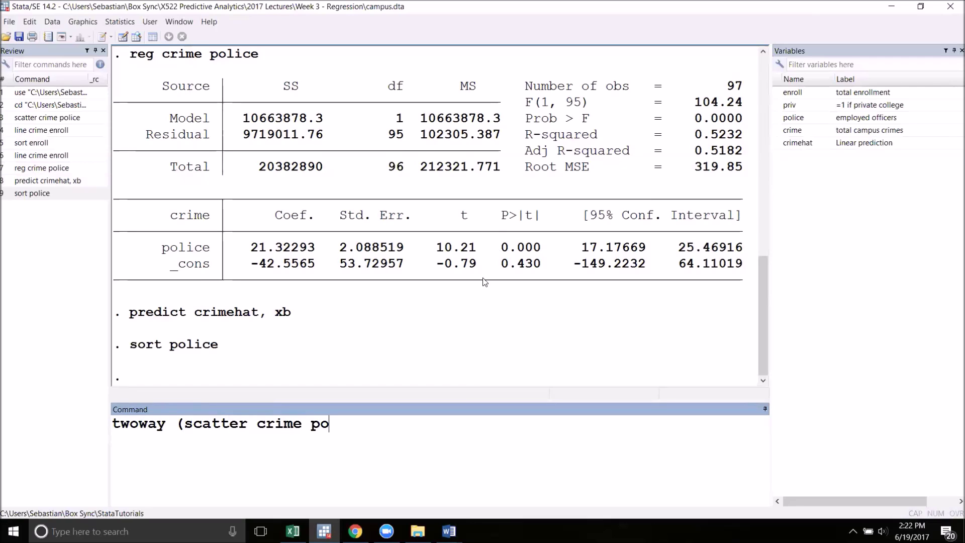
type("lice) (line c")
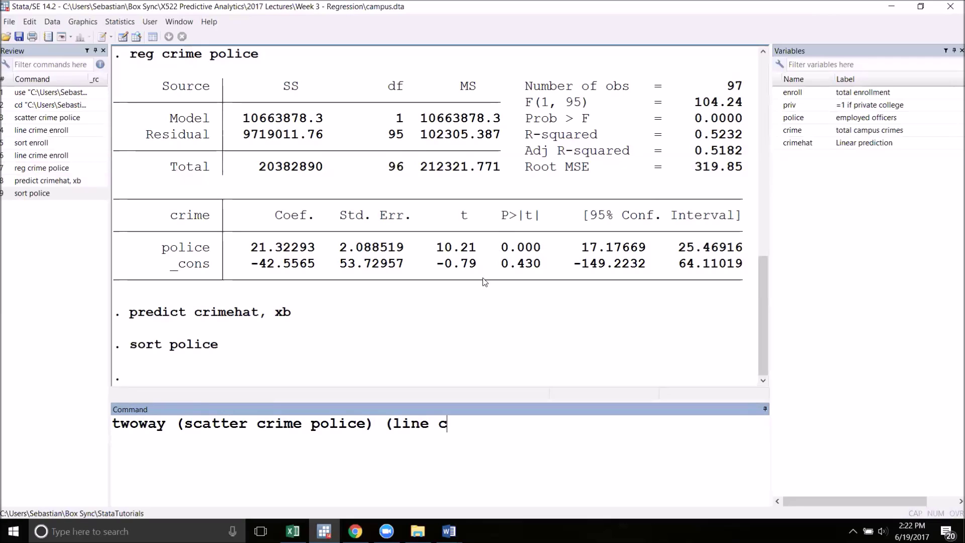
type("rimehat police)")
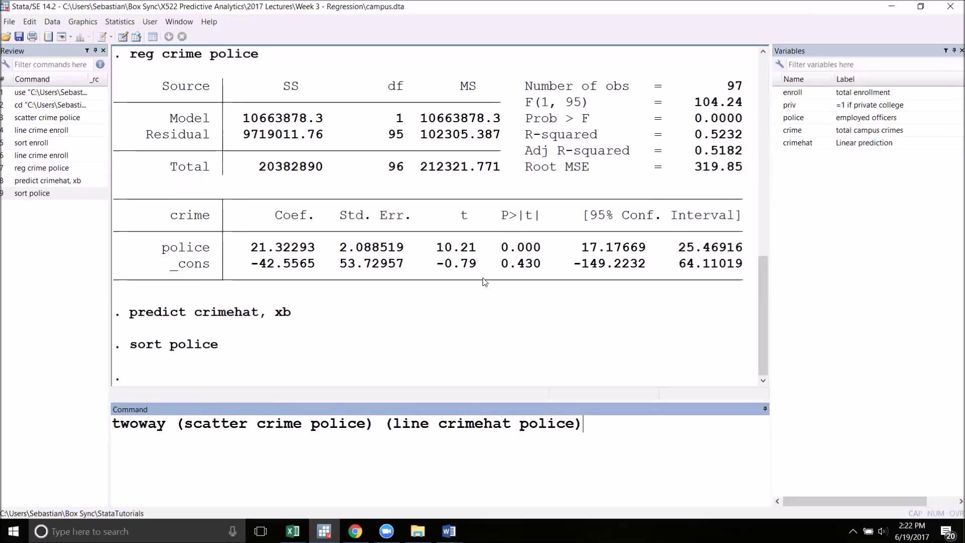
key("Return")
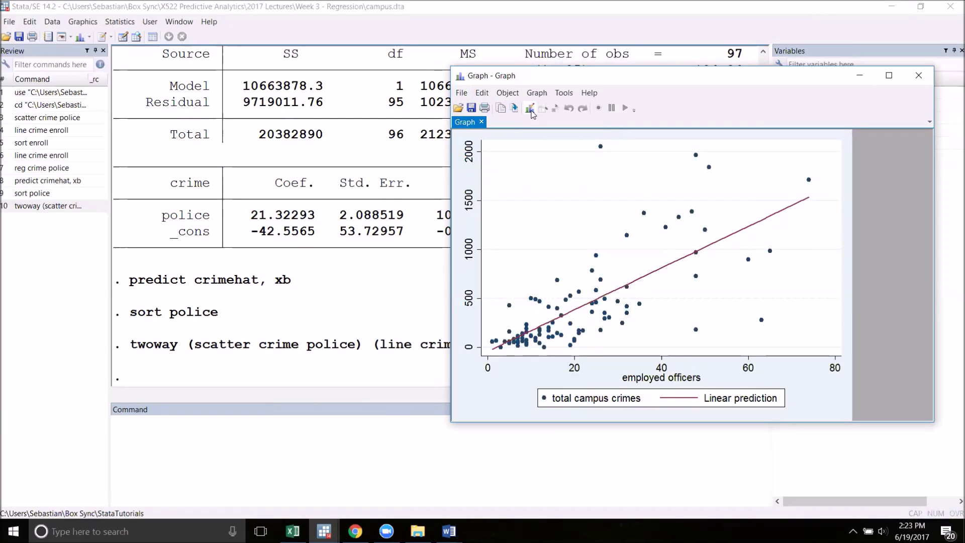
left_click(530, 112)
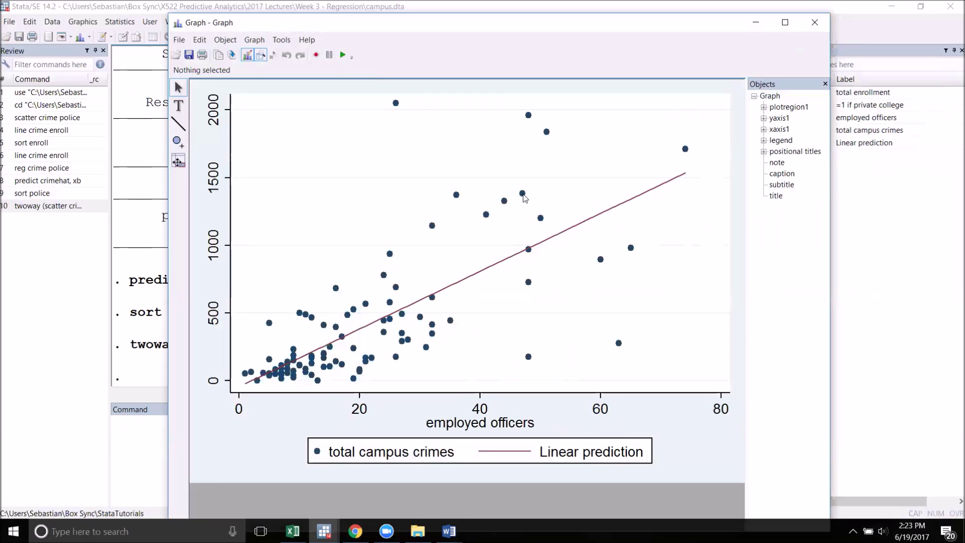
Give the graph the title 'Crime and Police' in the Graph Editor.
left_click(515, 199)
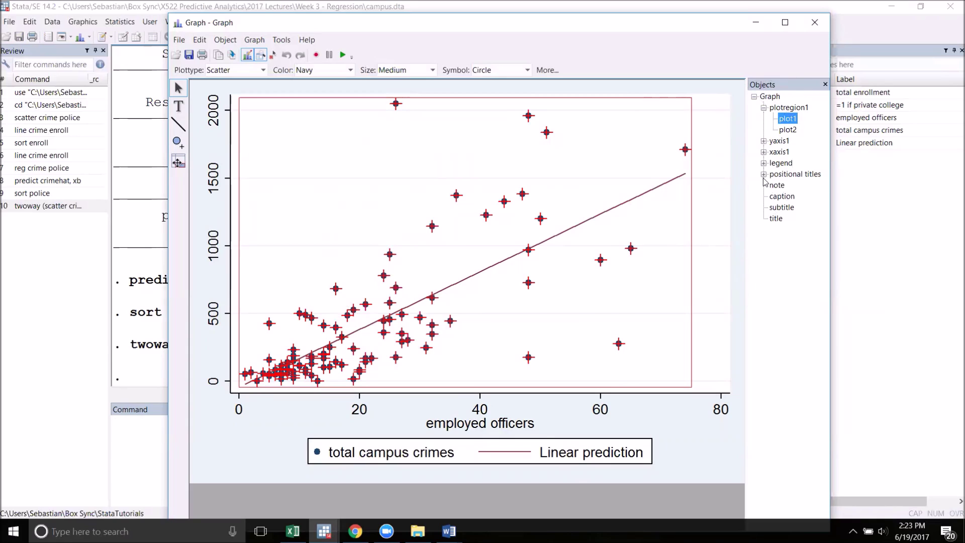
left_click(775, 219)
double_click(775, 219)
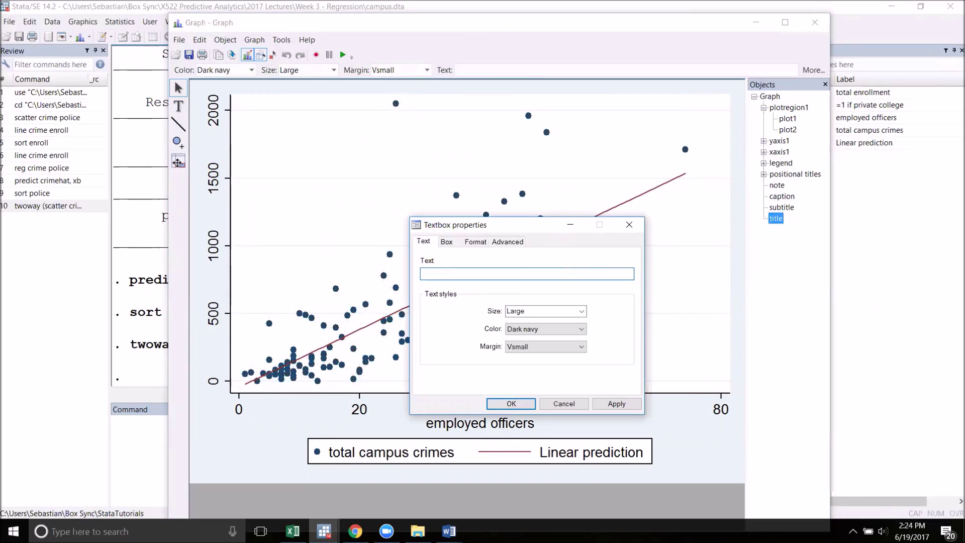
type("Crime and Police")
key("Return")
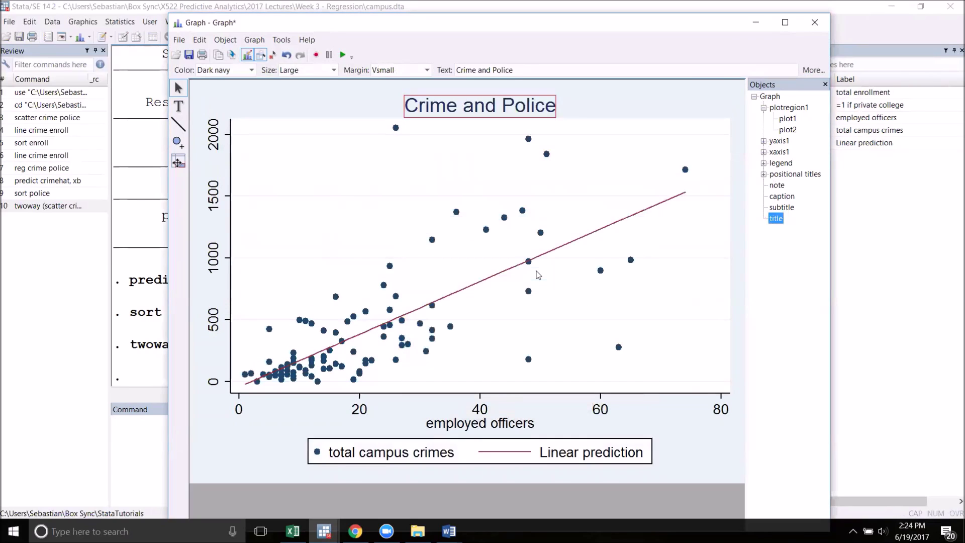
left_click(574, 105)
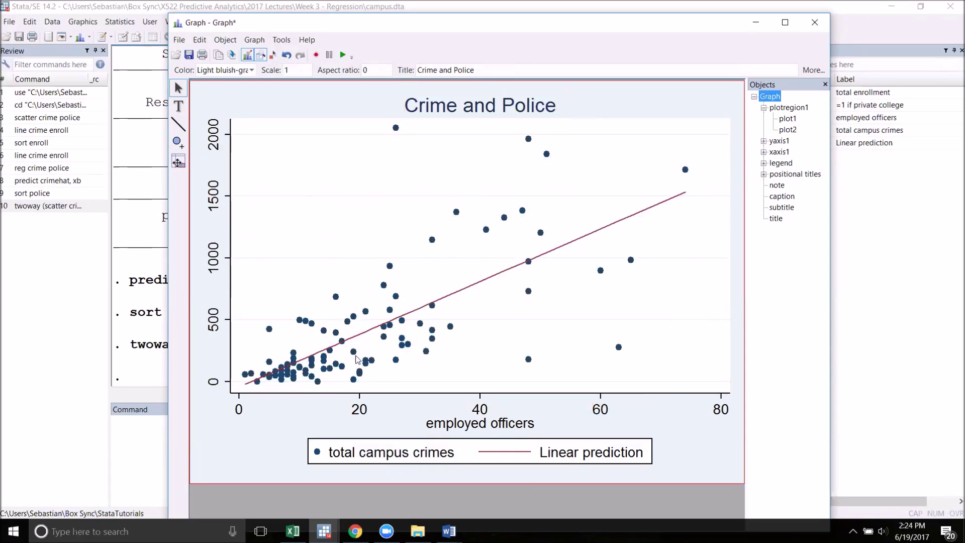
Capitalise the x-axis title to 'Employed officers' and verify it.
left_click(466, 422)
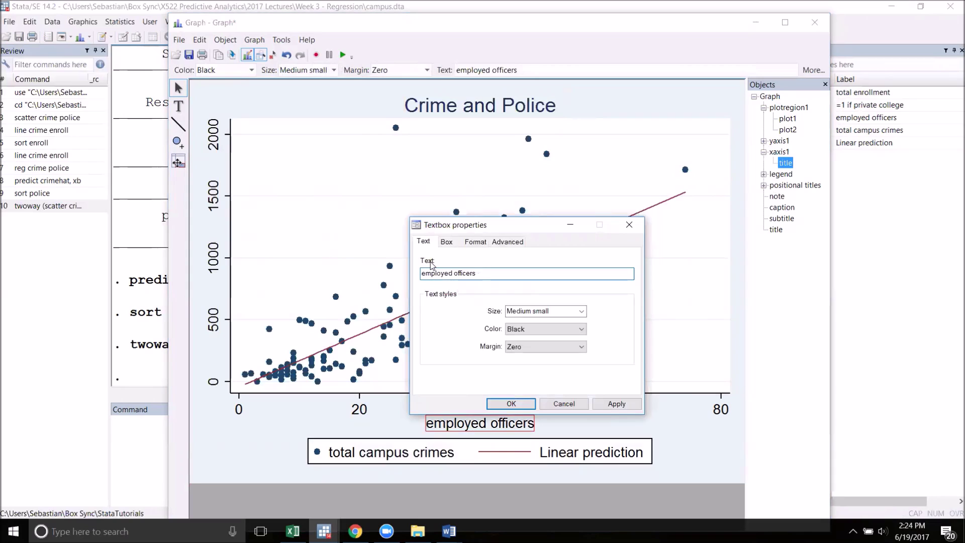
key("Delete")
type("E")
key("Return")
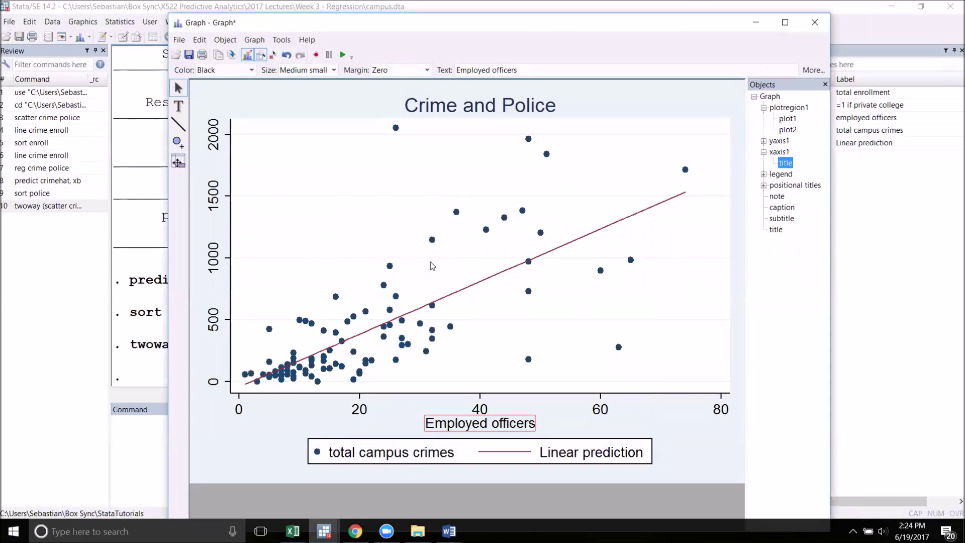
left_click(783, 169)
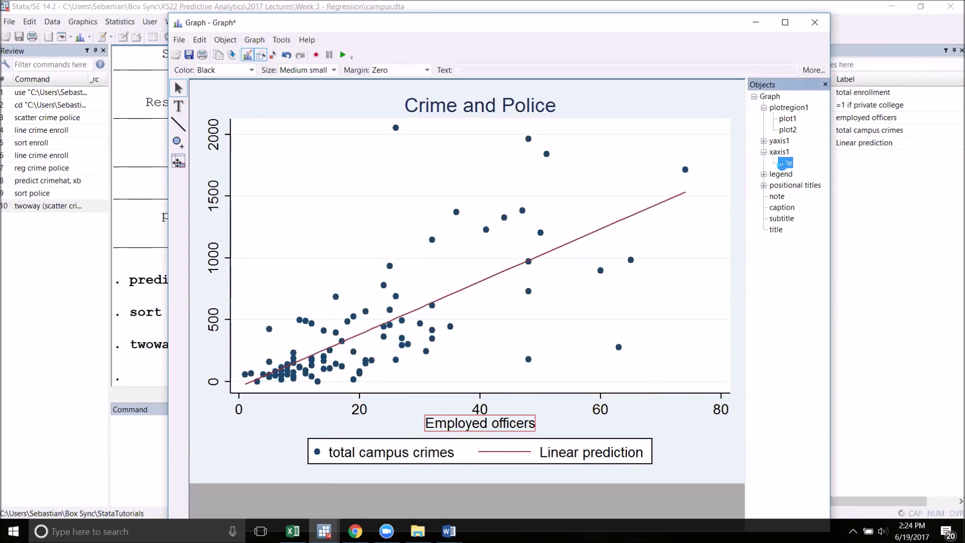
double_click(783, 169)
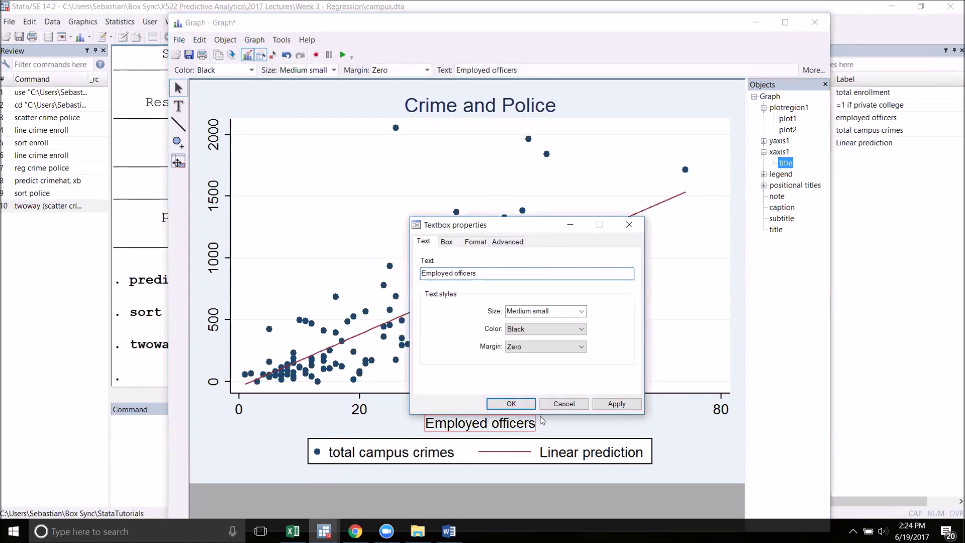
left_click(512, 402)
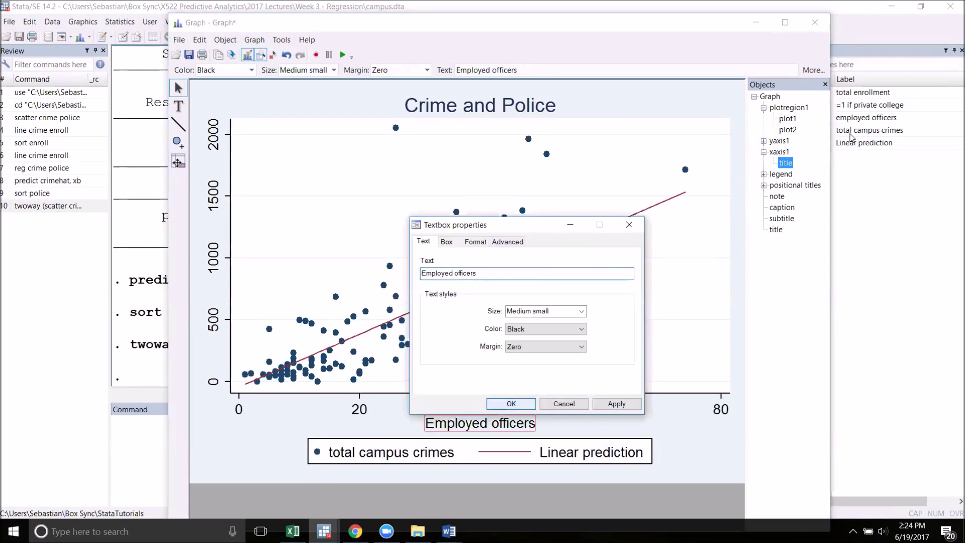
left_click(707, 445)
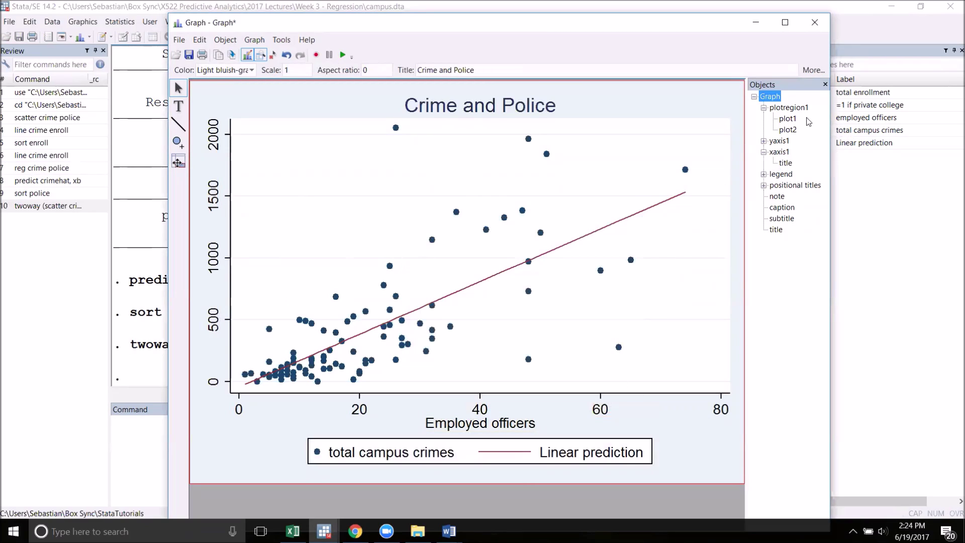
Set the y-axis title to 'Crimes'.
left_click(764, 142)
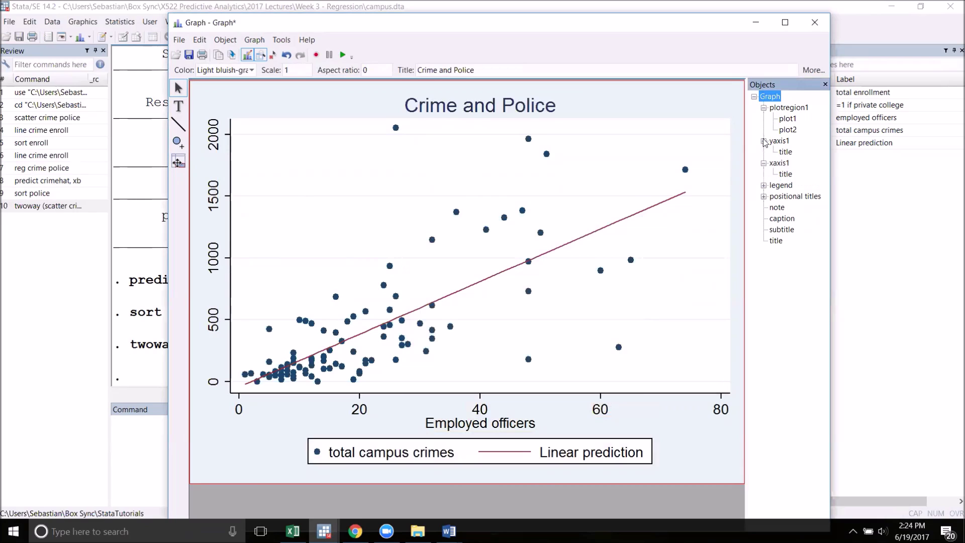
left_click(785, 151)
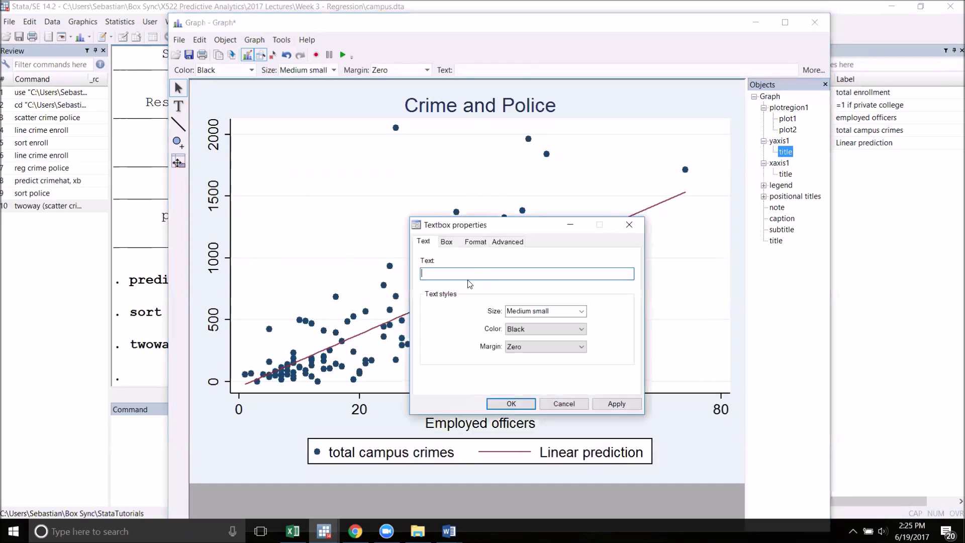
type("Crimes")
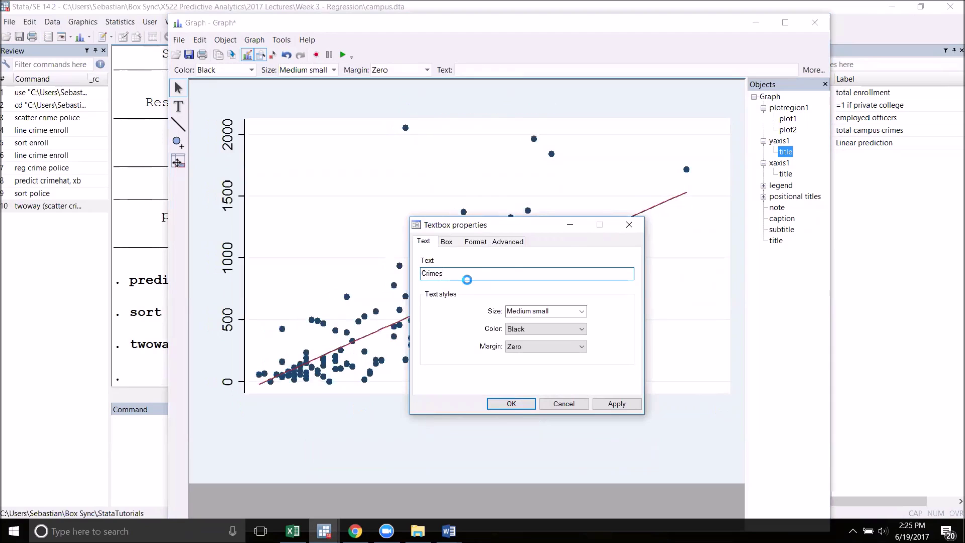
key("Return")
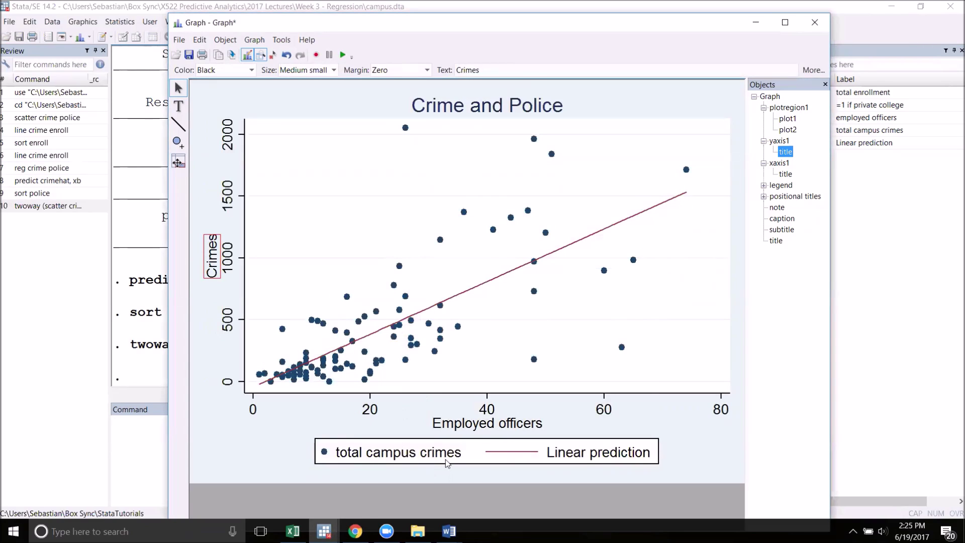
left_click(271, 459)
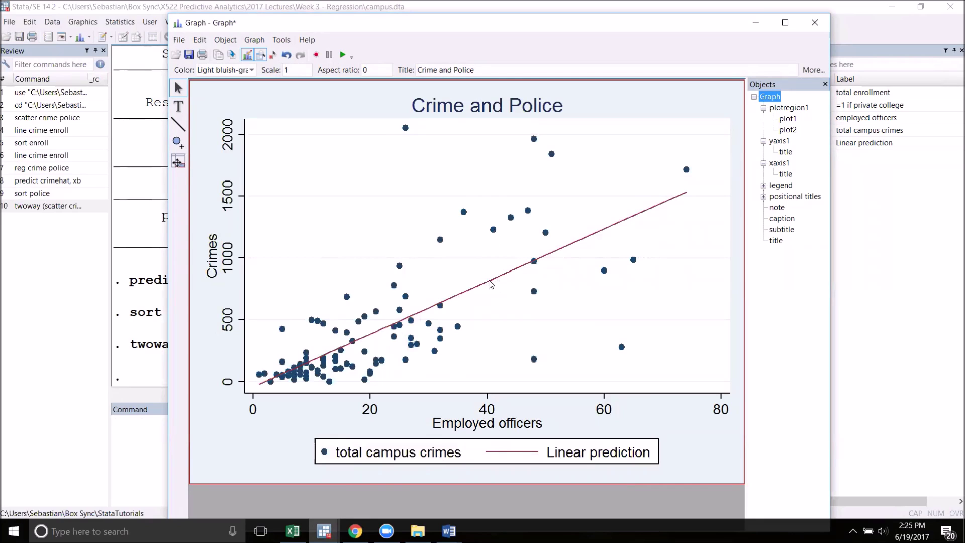
Restyle the scatter markers as orange triangles in Scatter properties.
left_click(493, 229)
double_click(493, 229)
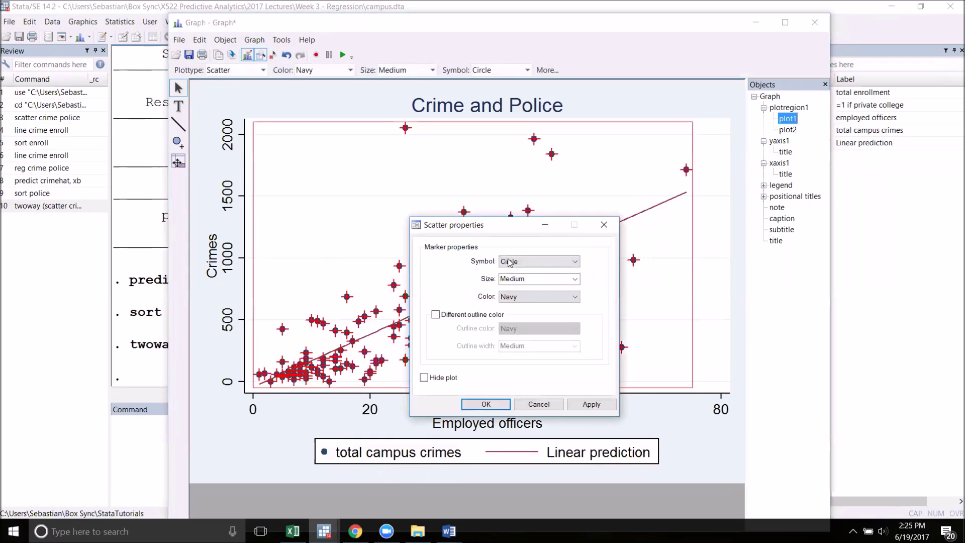
left_click(538, 262)
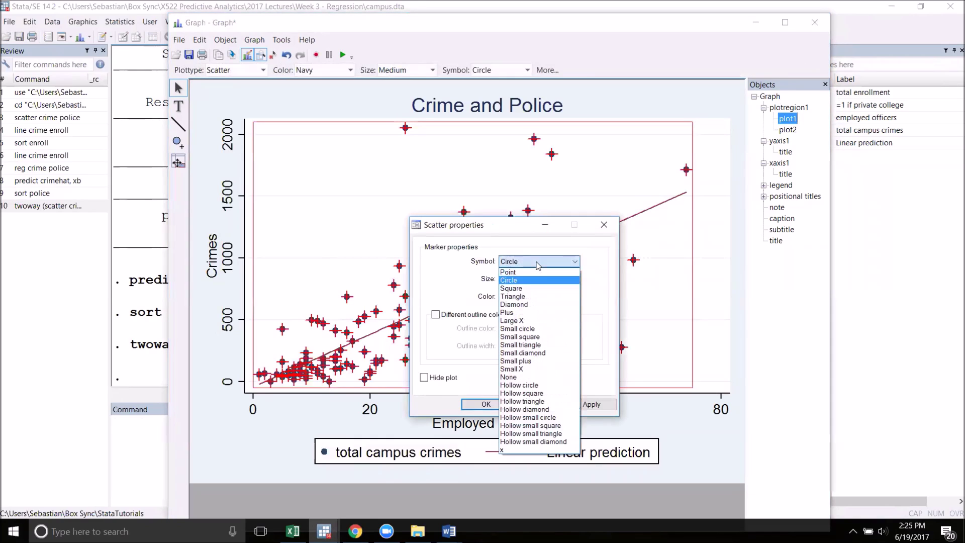
left_click(536, 300)
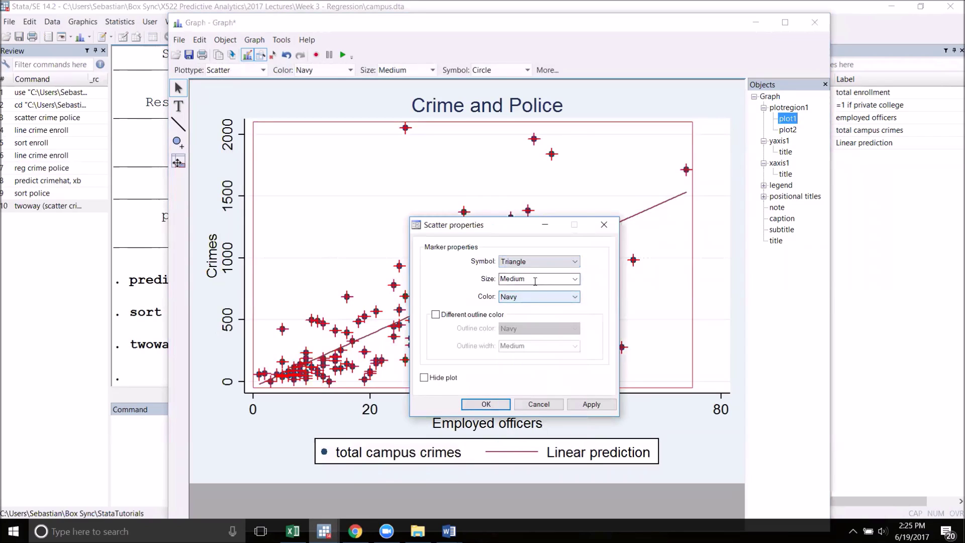
left_click(539, 297)
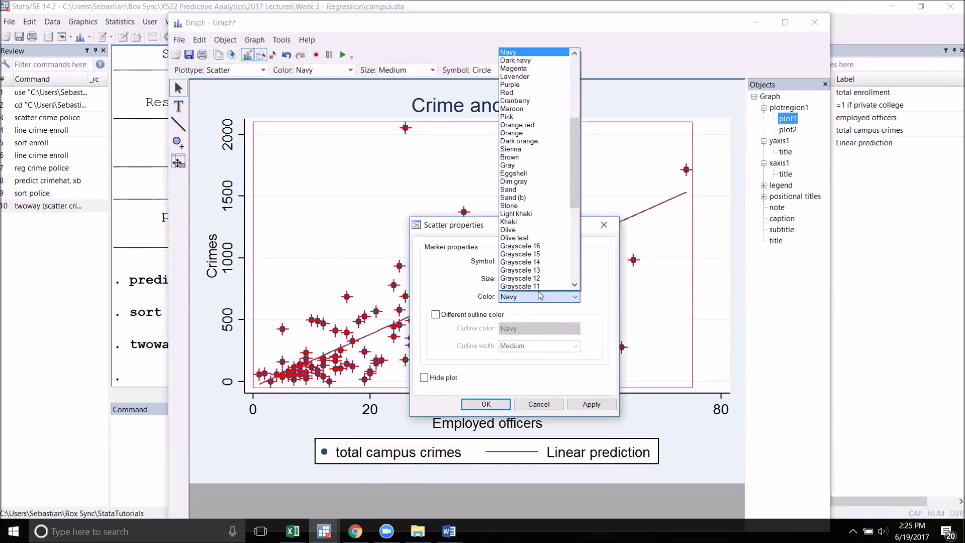
left_click(536, 133)
left_click(489, 404)
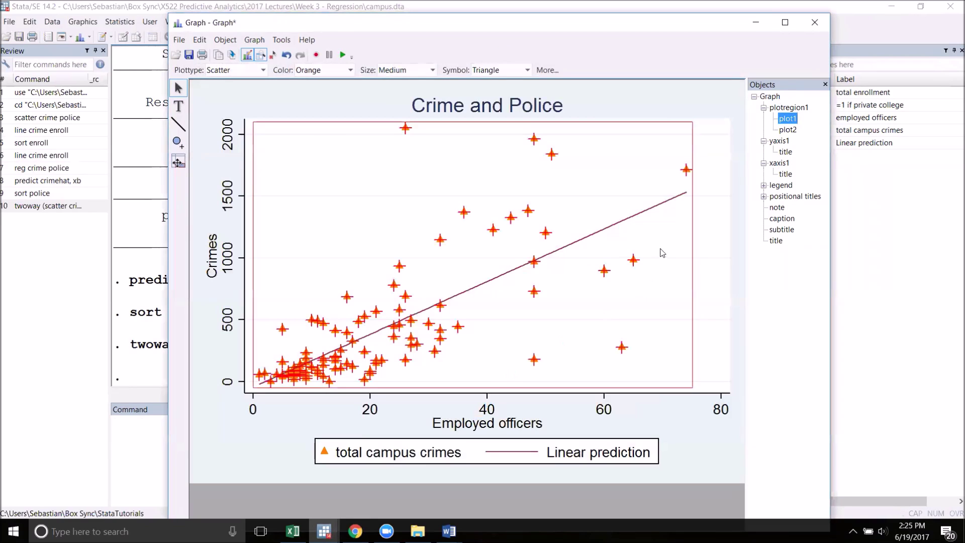
left_click(656, 244)
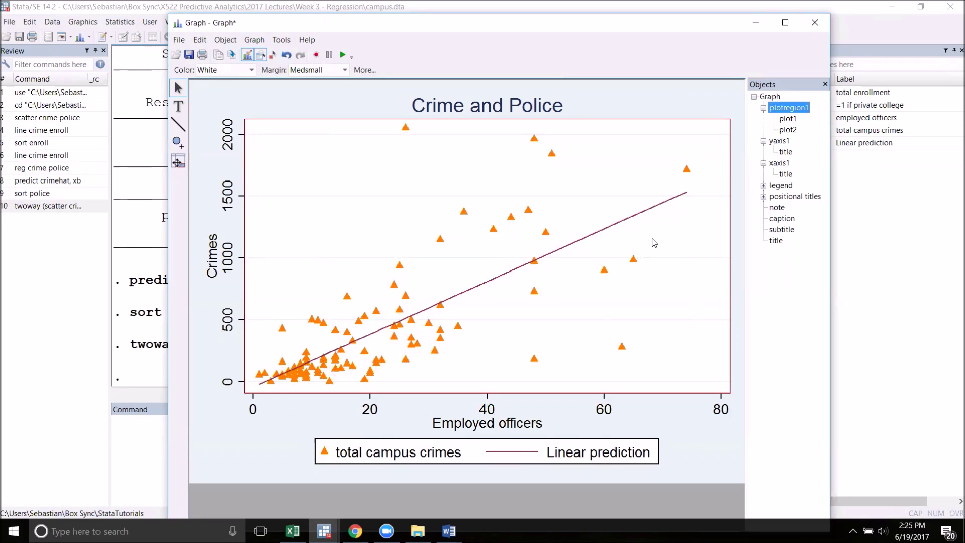
left_click(367, 100)
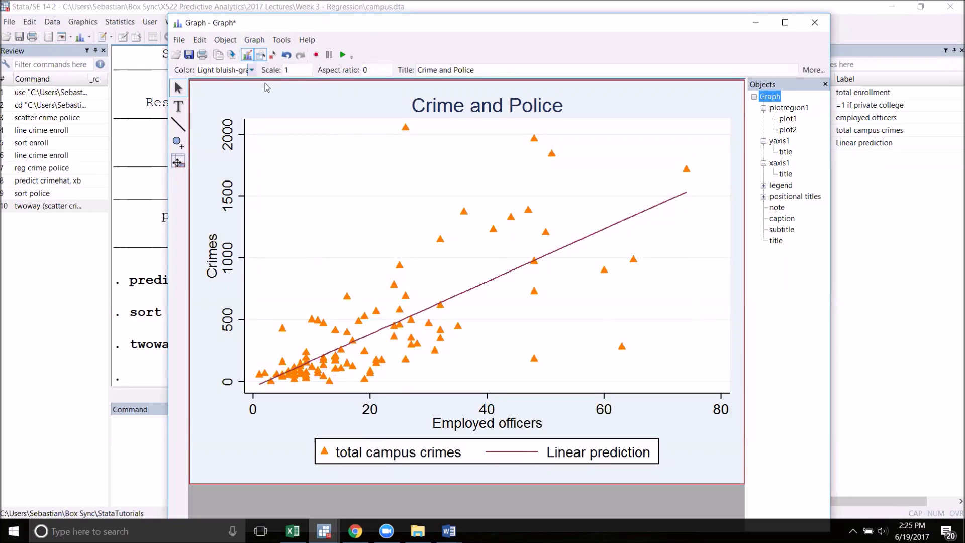
Save the edited graph as crimepolice.gph in StataTutorials, then close its window.
left_click(191, 57)
scroll(397, 211, "down", 2)
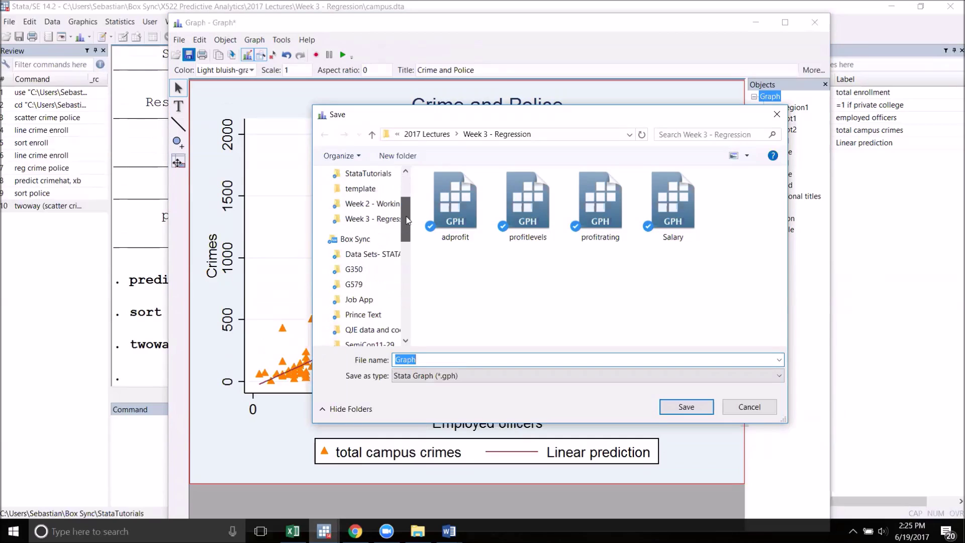
scroll(372, 261, "down", 1)
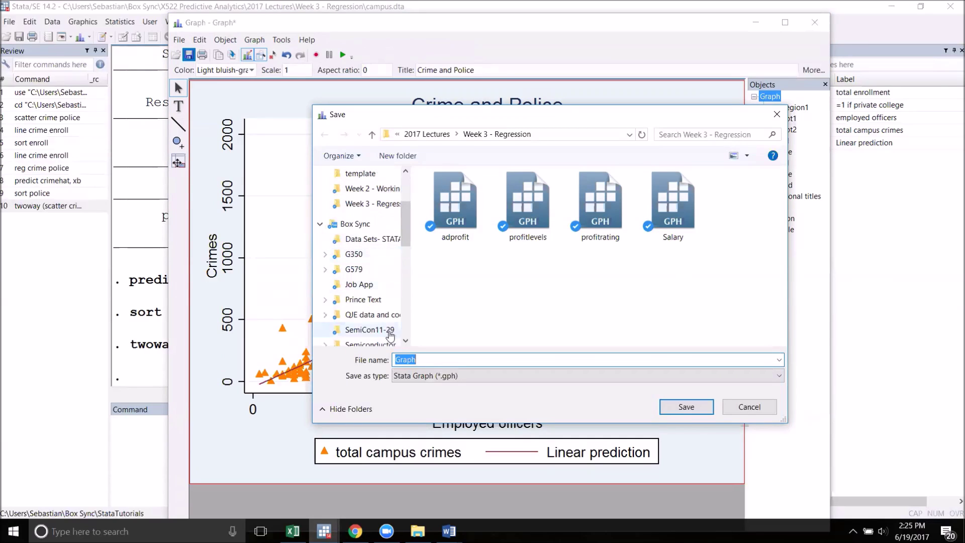
scroll(385, 342, "down", 2)
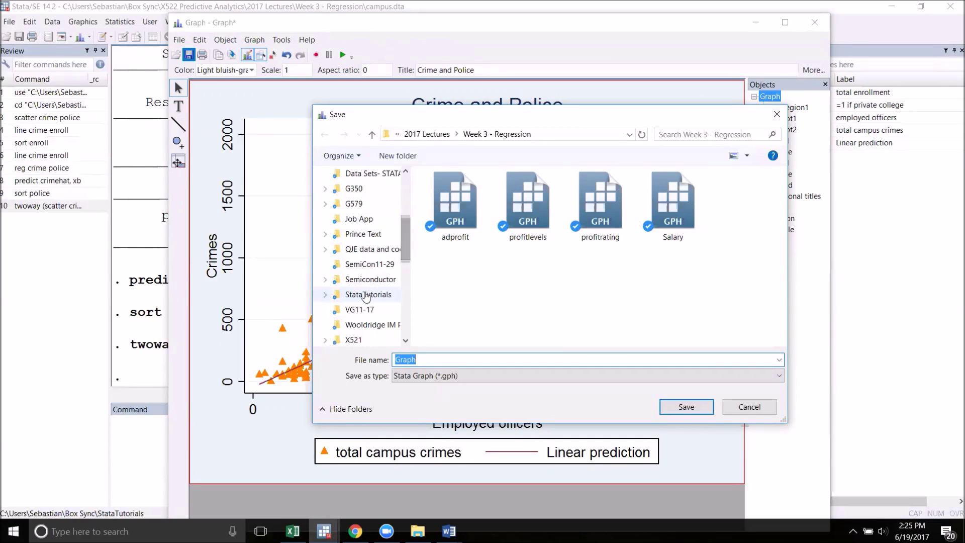
left_click(367, 294)
left_click(482, 356)
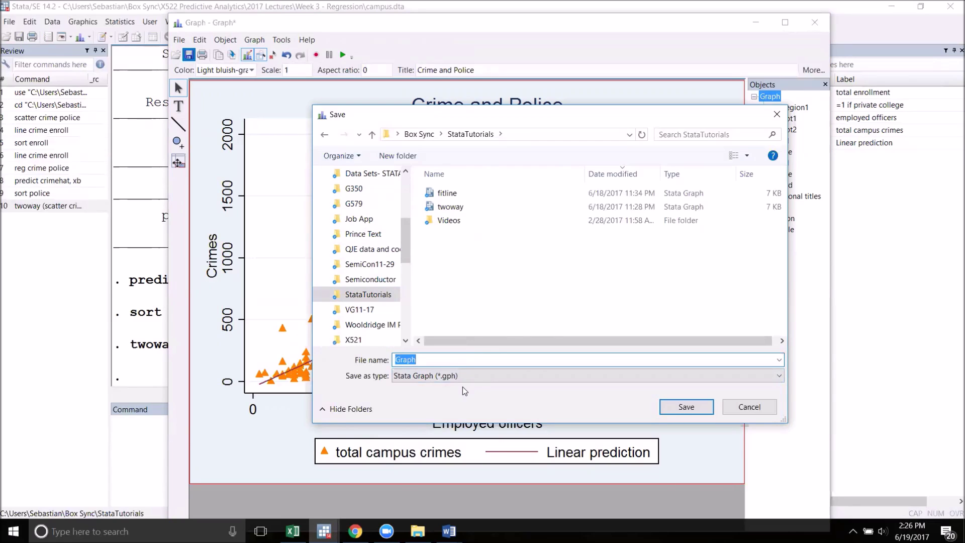
type("crimepolice")
key("Return")
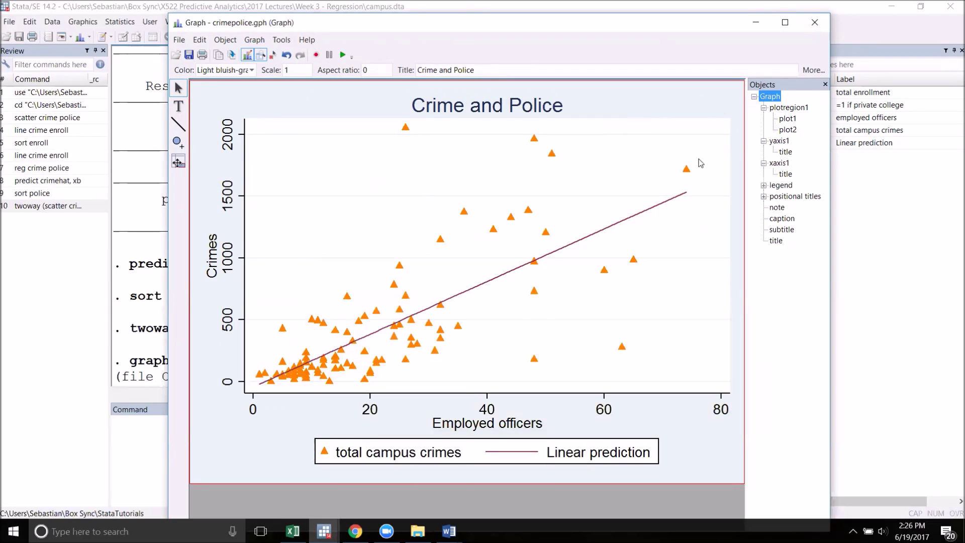
left_click(815, 23)
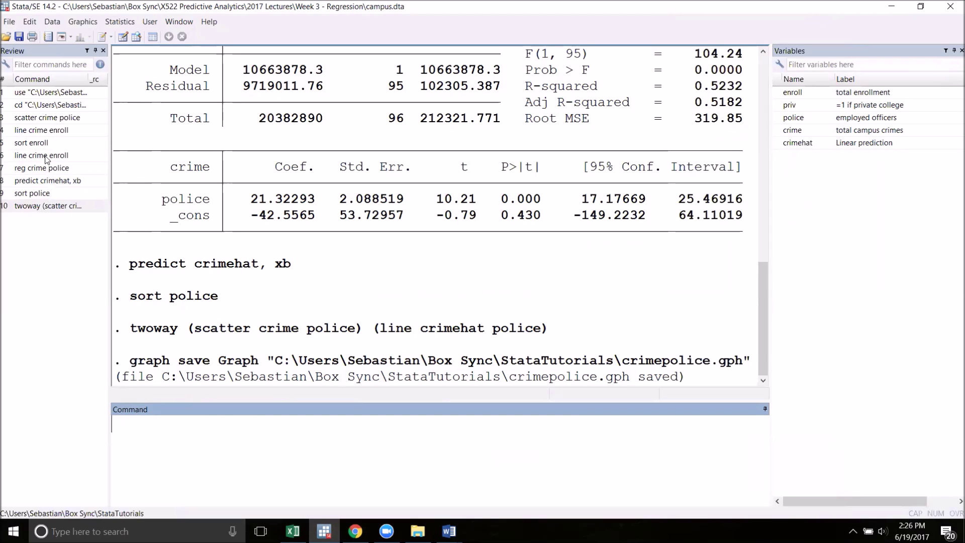
Open crimepolice.gph from the graph window, maximize it, and switch to the Graph Editor.
double_click(44, 155)
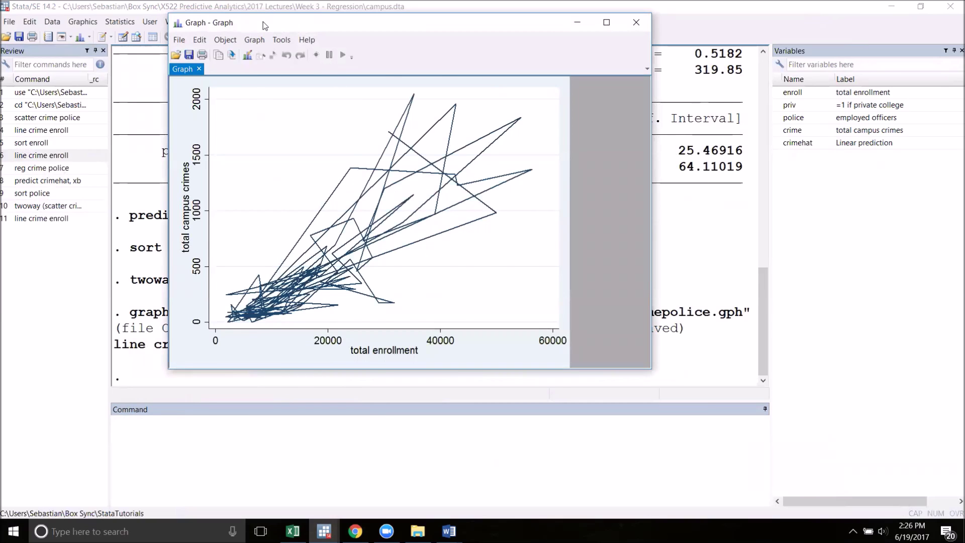
left_click_drag(263, 22, 314, 95)
left_click(226, 128)
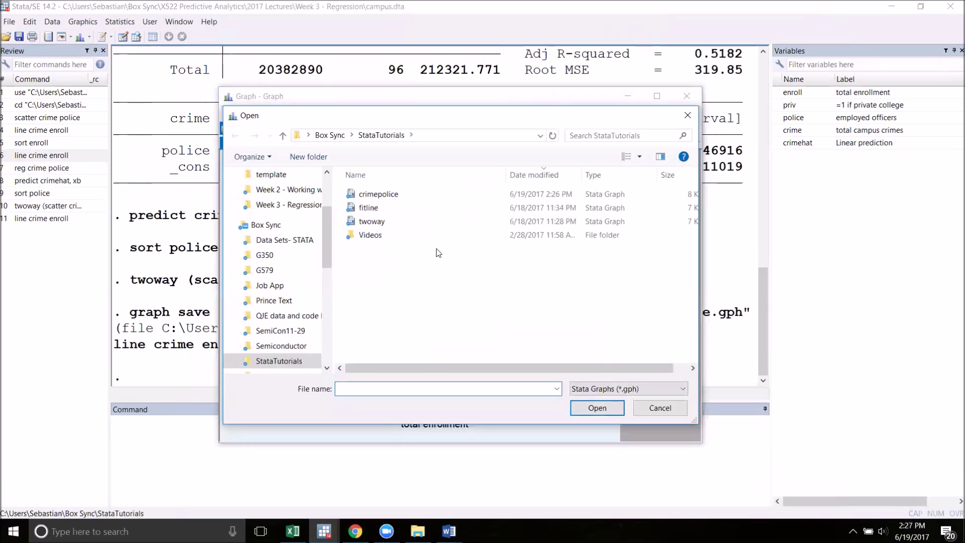
left_click(402, 195)
left_click(597, 407)
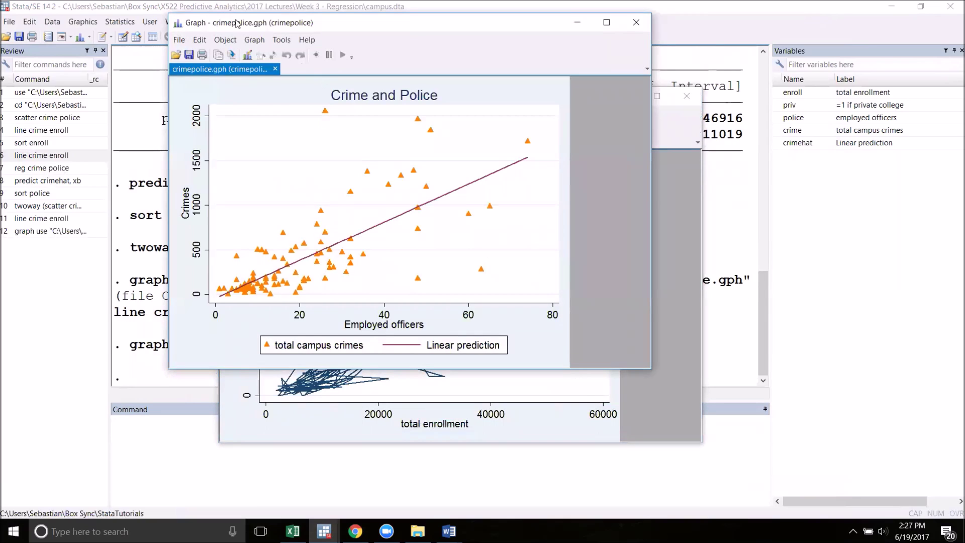
double_click(237, 23)
double_click(278, 120)
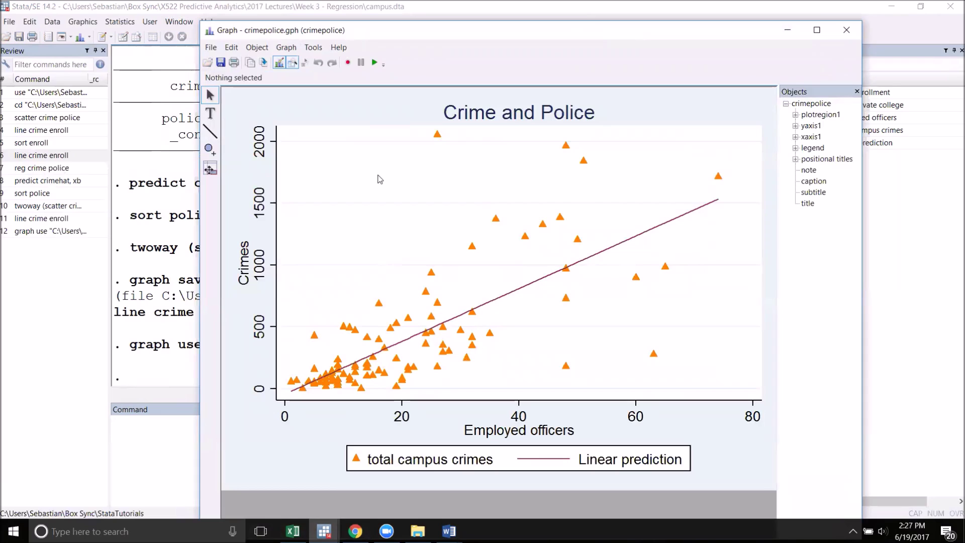
left_click(211, 48)
Export the graph as crimepolice.pdf with the PDF (*.pdf) save type.
left_click(234, 100)
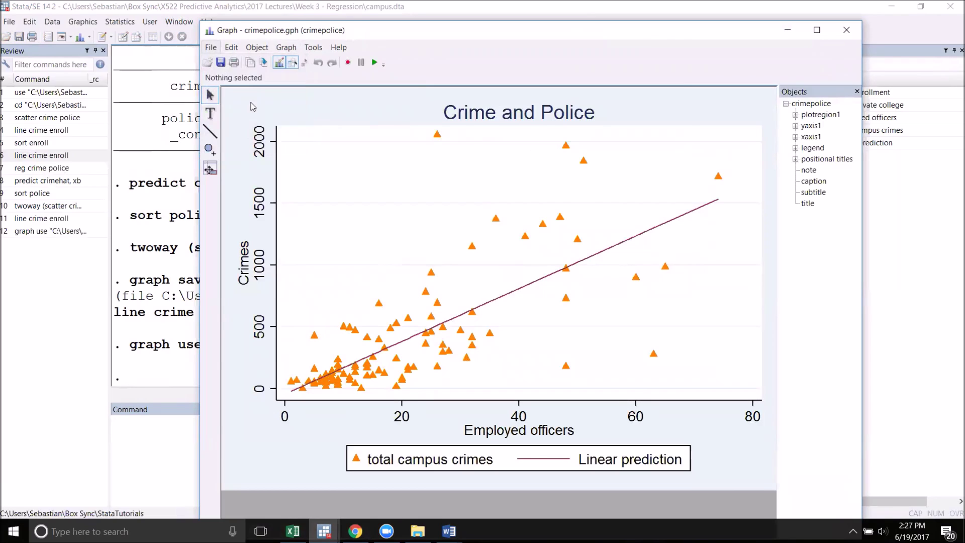
left_click(408, 310)
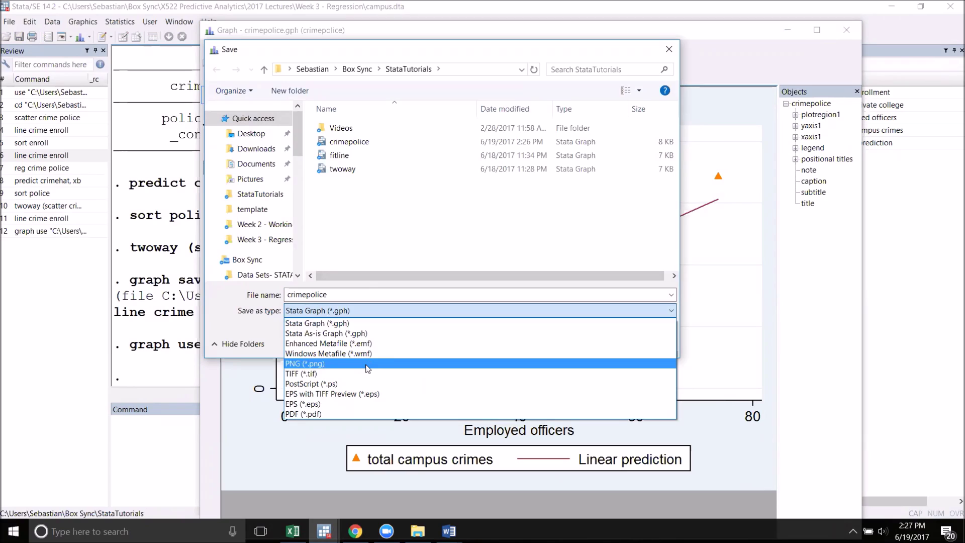
left_click(357, 416)
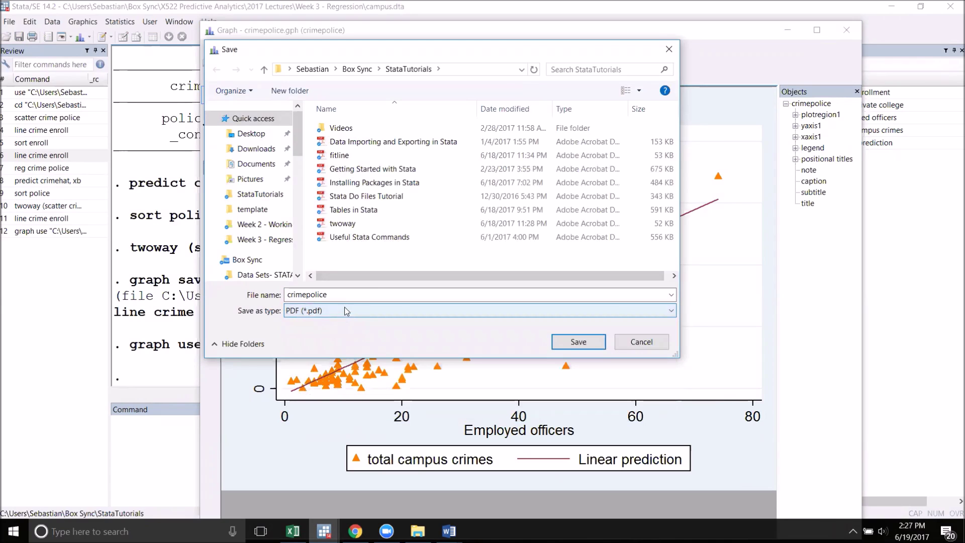
key("Return")
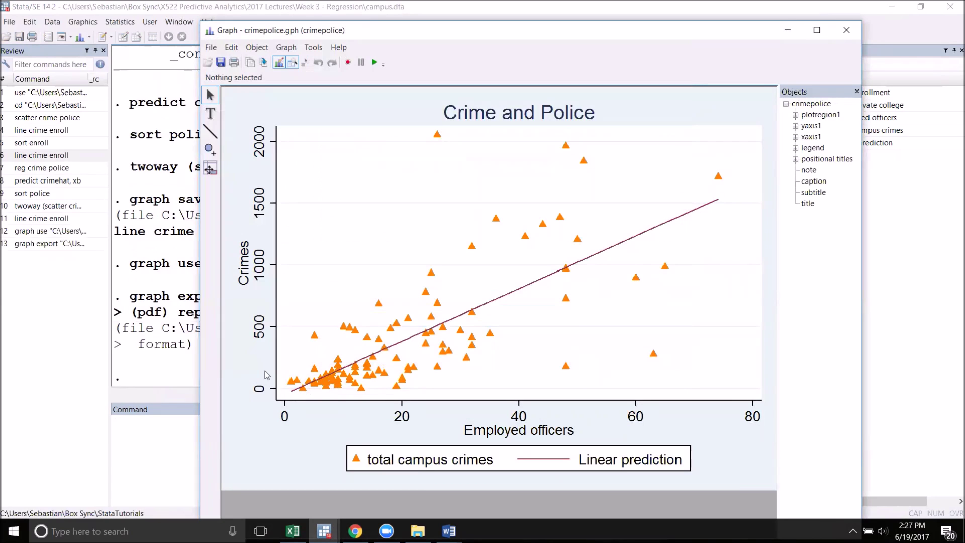
Show the StataTutorials folder in File Explorer and open crimepolice.pdf.
left_click(161, 313)
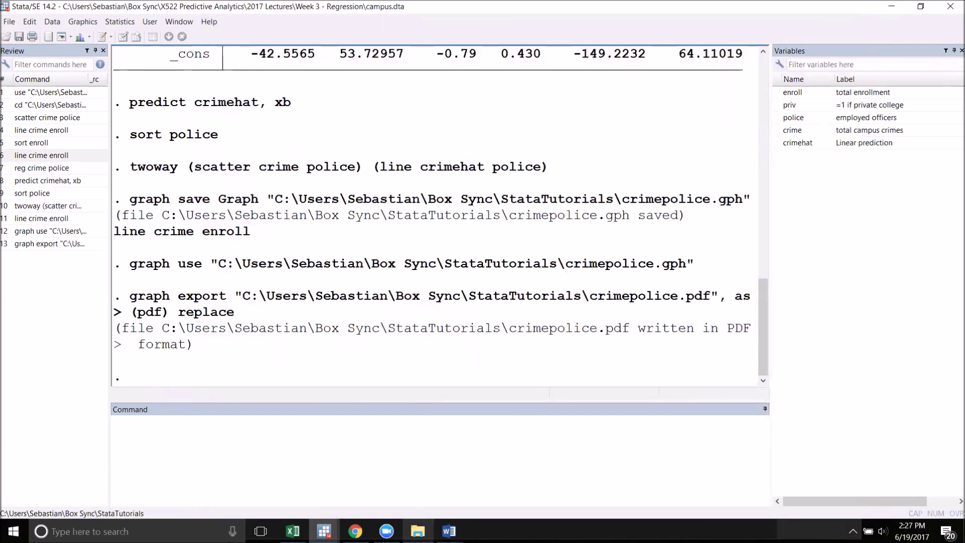
left_click(418, 531)
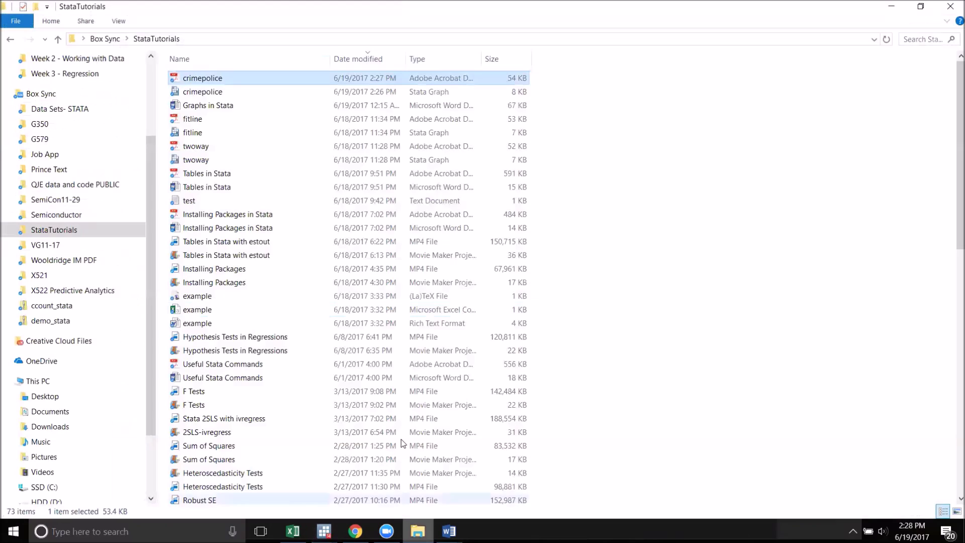
double_click(277, 78)
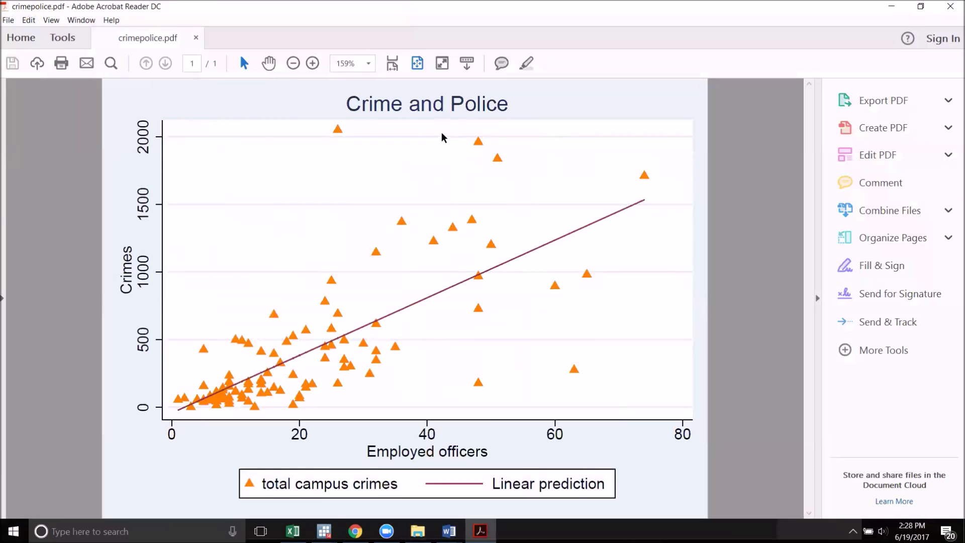
Close the crimepolice PDF in Acrobat Reader to return to Stata.
key("alt+F4")
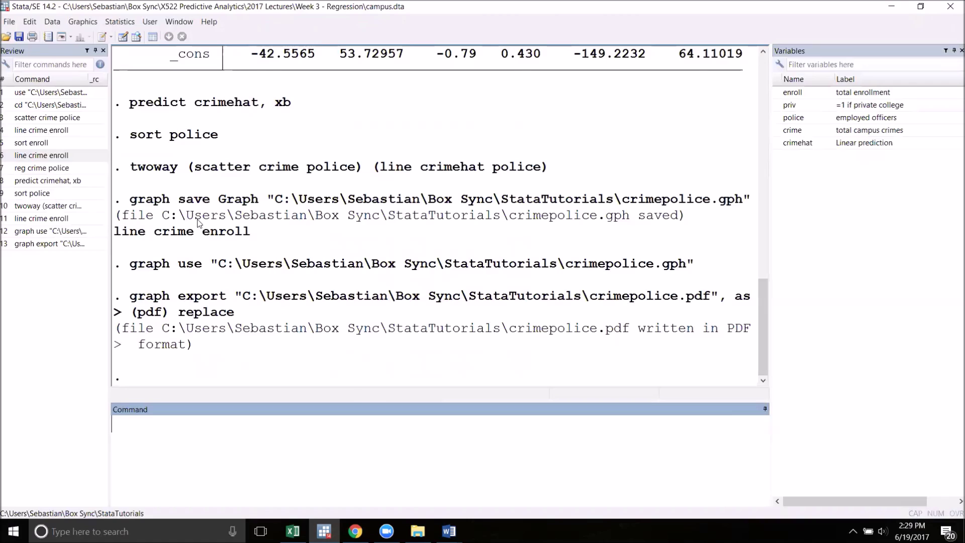
Rerun the twoway scatter-and-fit command with title("Crime and Police") appended.
left_click(65, 206)
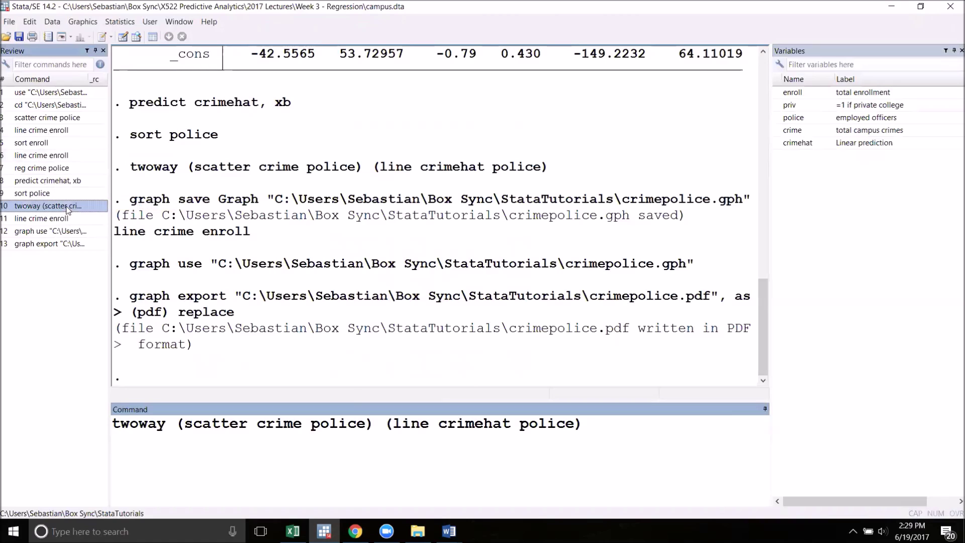
left_click(620, 444)
type(",")
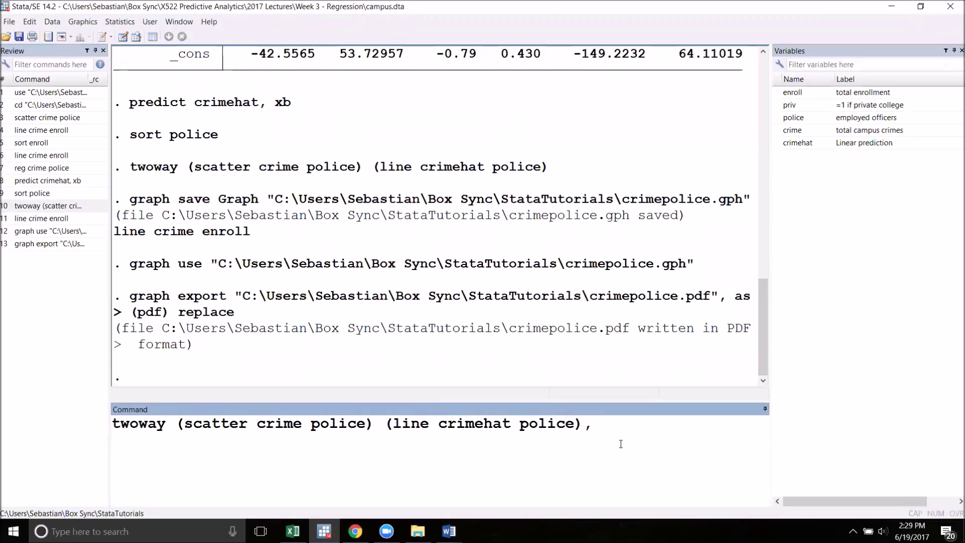
type("title(\"Crime and Police\")")
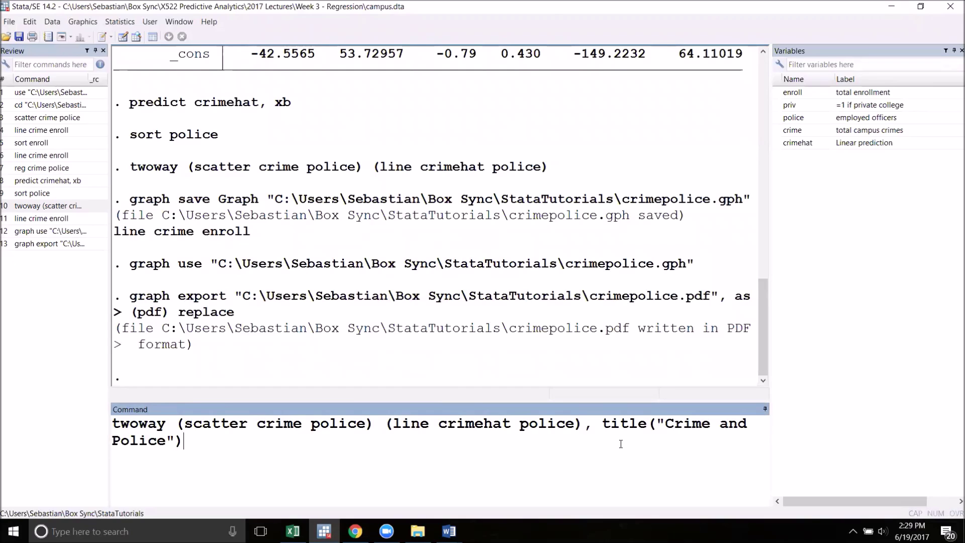
key("Return")
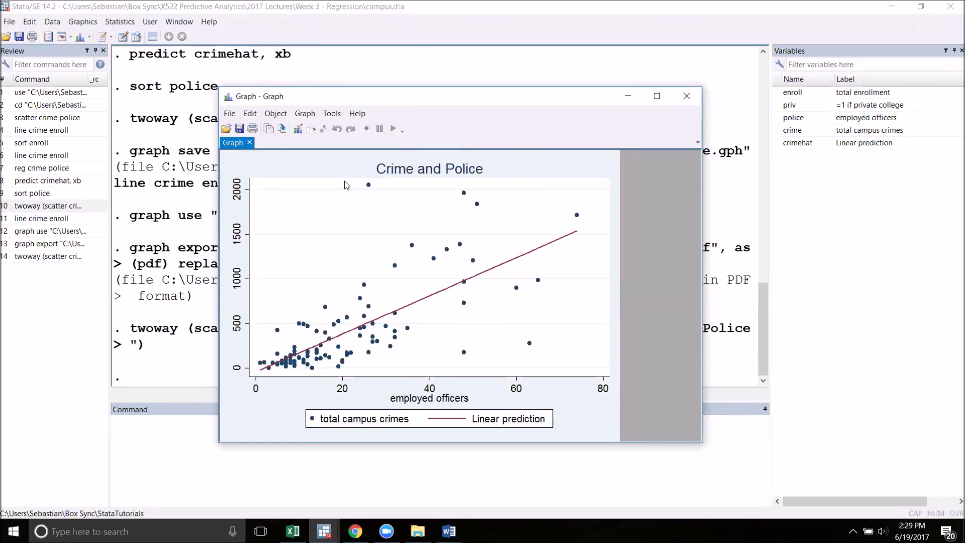
Append '!' to the graph title in the Graph Editor so it reads 'Crime and Police!'.
left_click(297, 129)
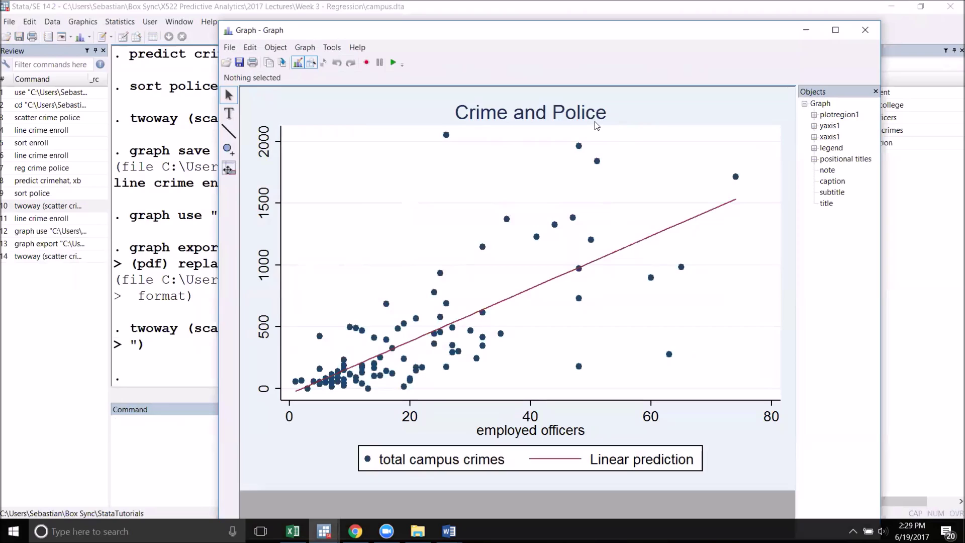
double_click(604, 117)
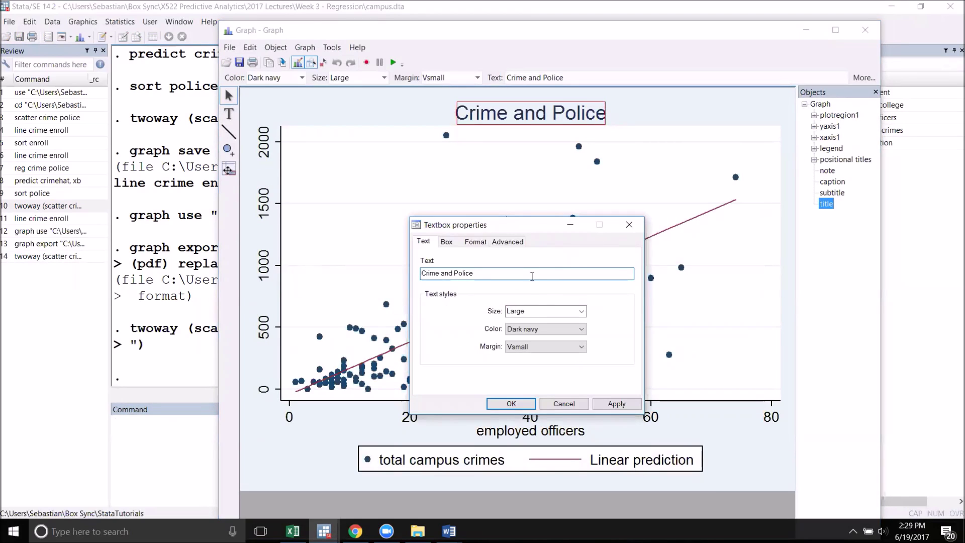
type("!")
left_click(519, 402)
left_click(688, 117)
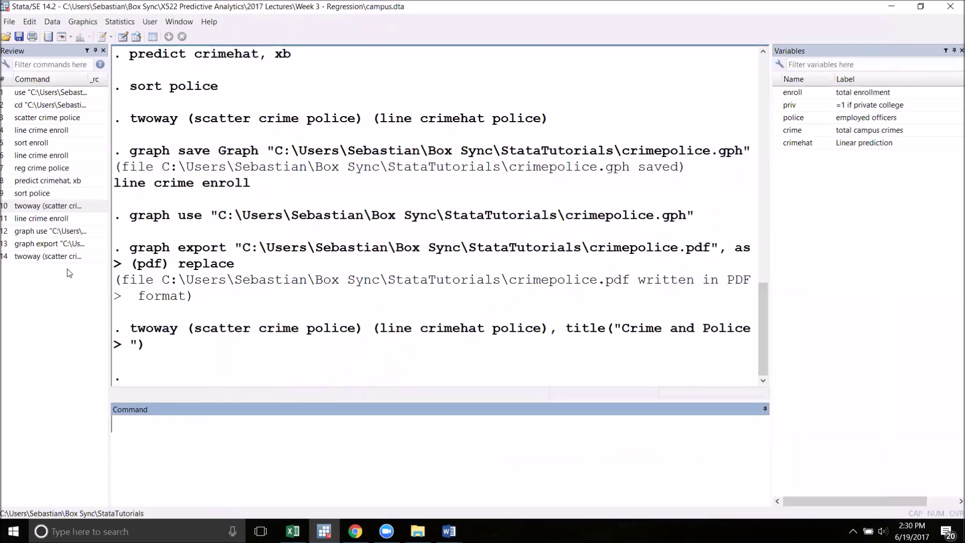
Rerun the titled twoway command with ytitle("Crimes") added, then close the graph.
left_click(865, 30)
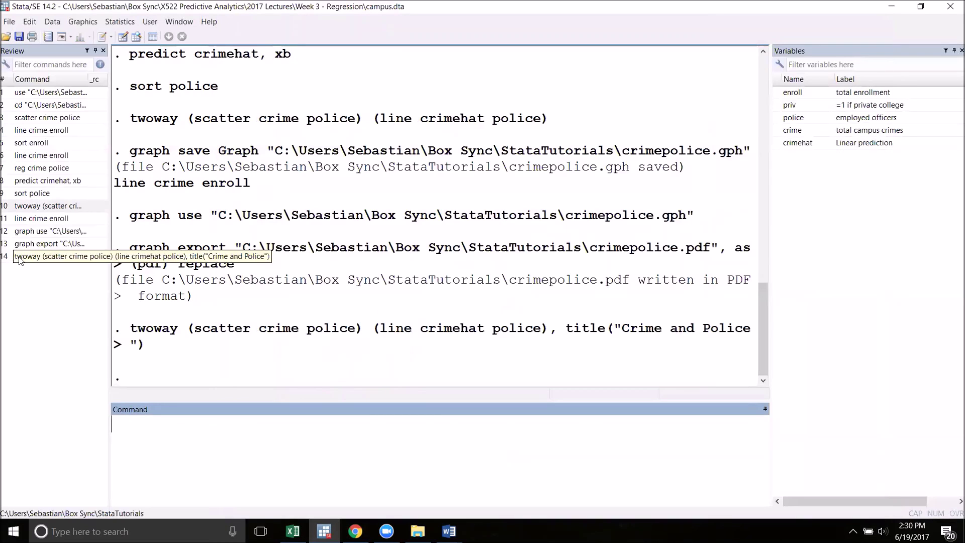
left_click(48, 256)
left_click(406, 454)
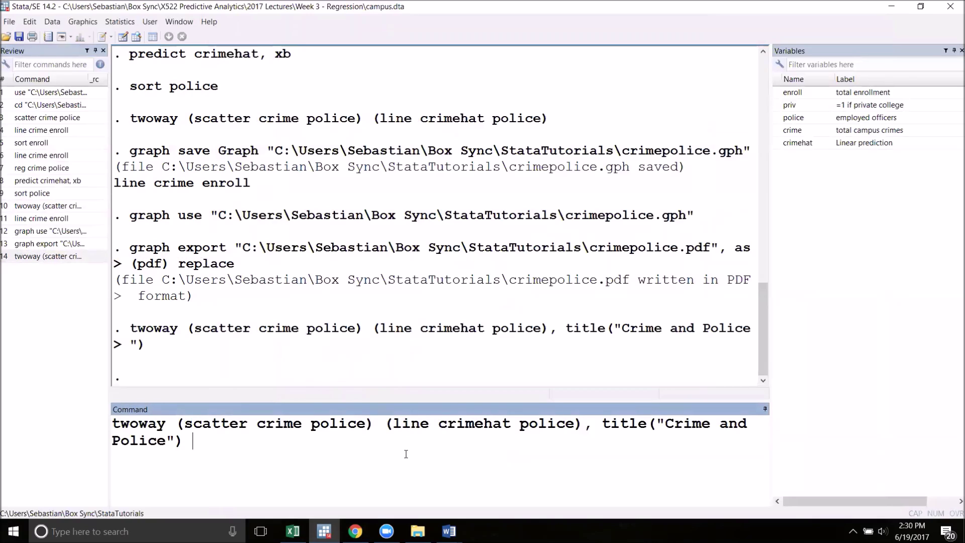
type("ytitle(")
type("\"Crimes\"")
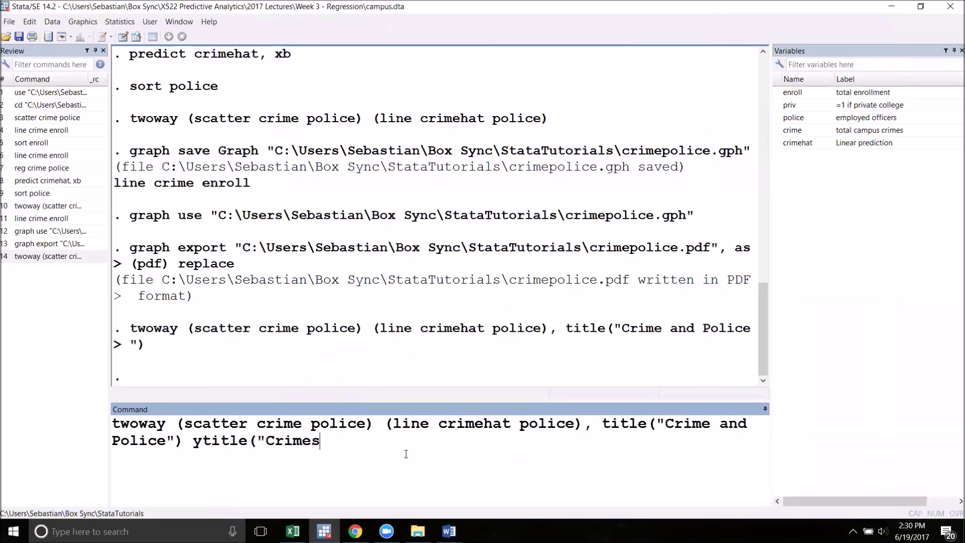
type(")")
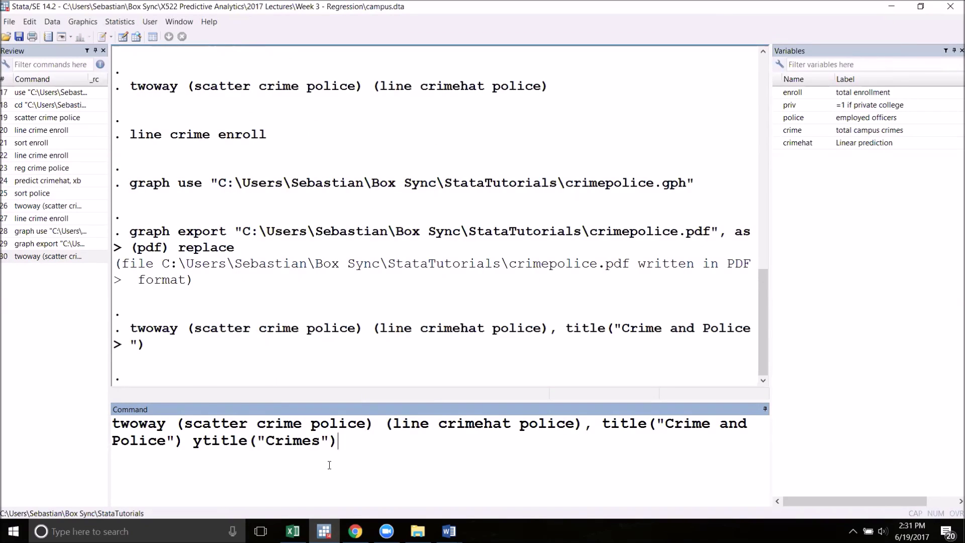
key("Return")
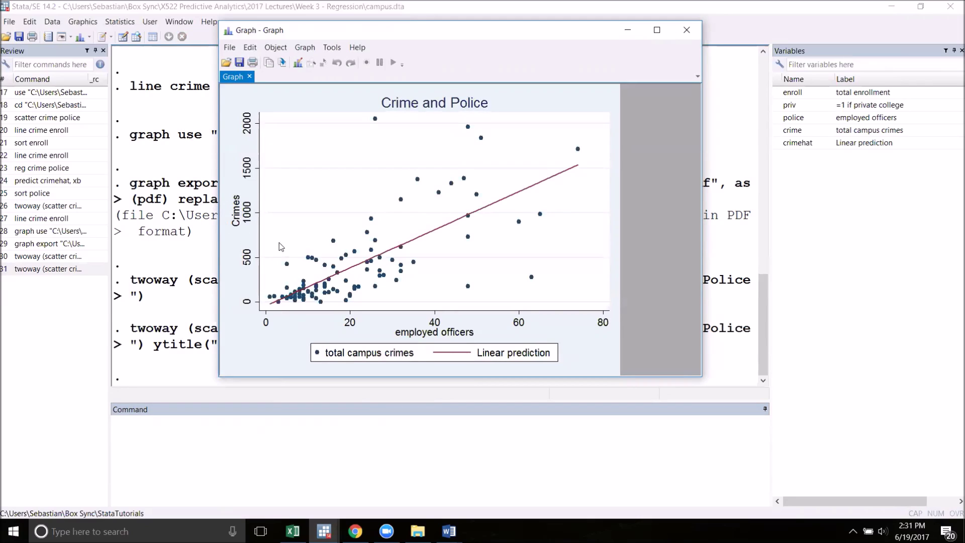
left_click(686, 30)
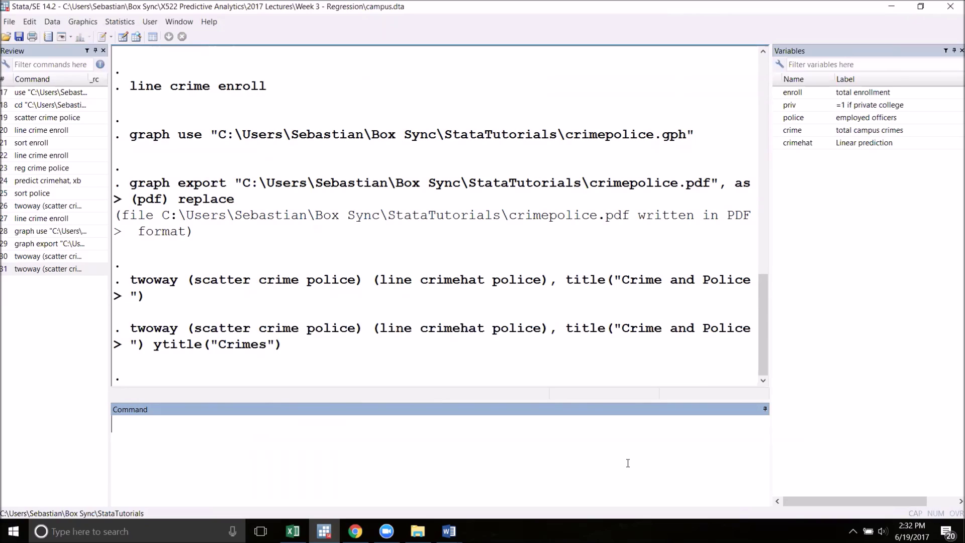
Run hist crime to draw a 9-bin density histogram of crime, then close it.
type("hist crime")
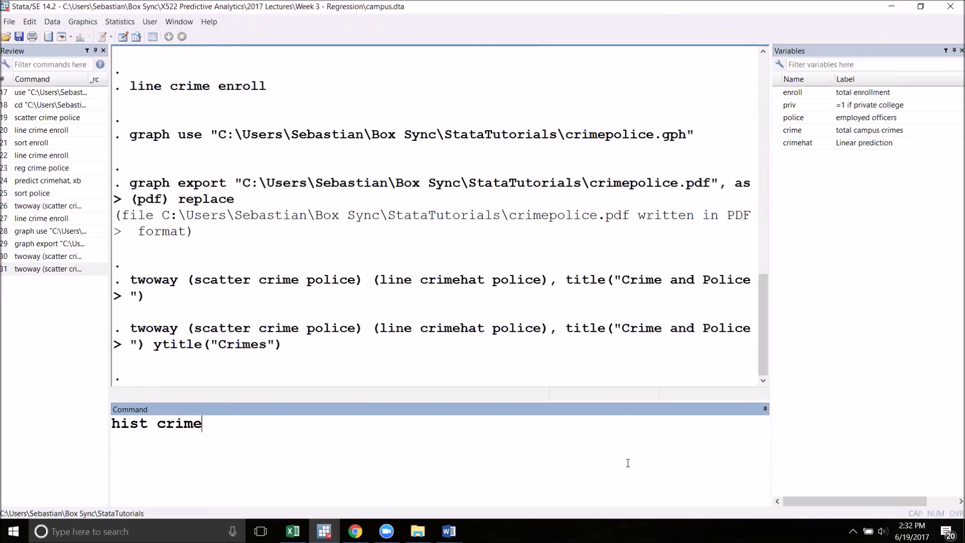
key("Return")
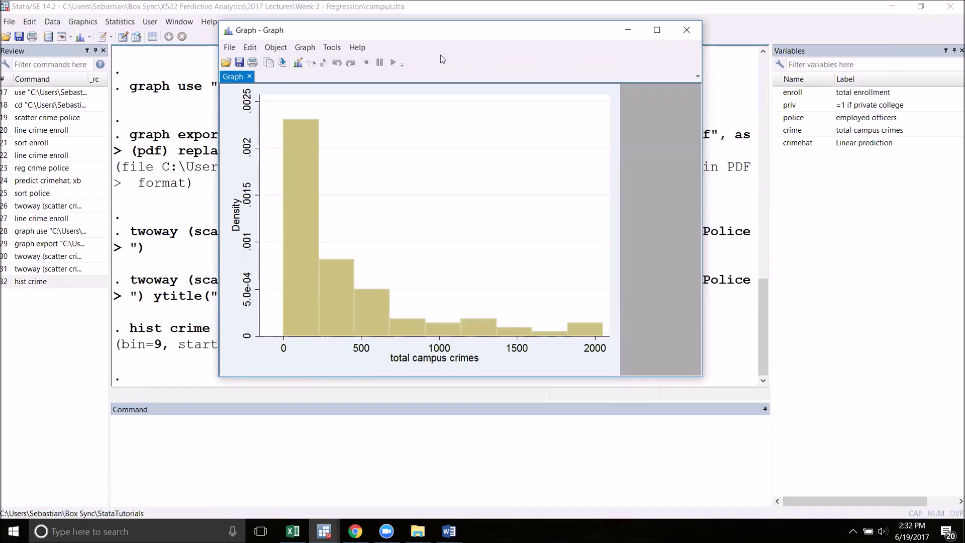
left_click(296, 63)
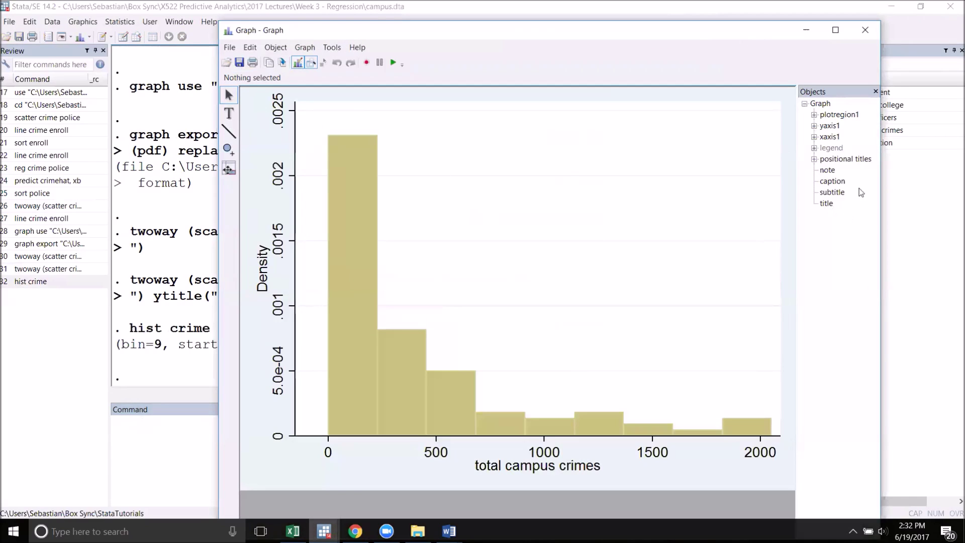
left_click(865, 30)
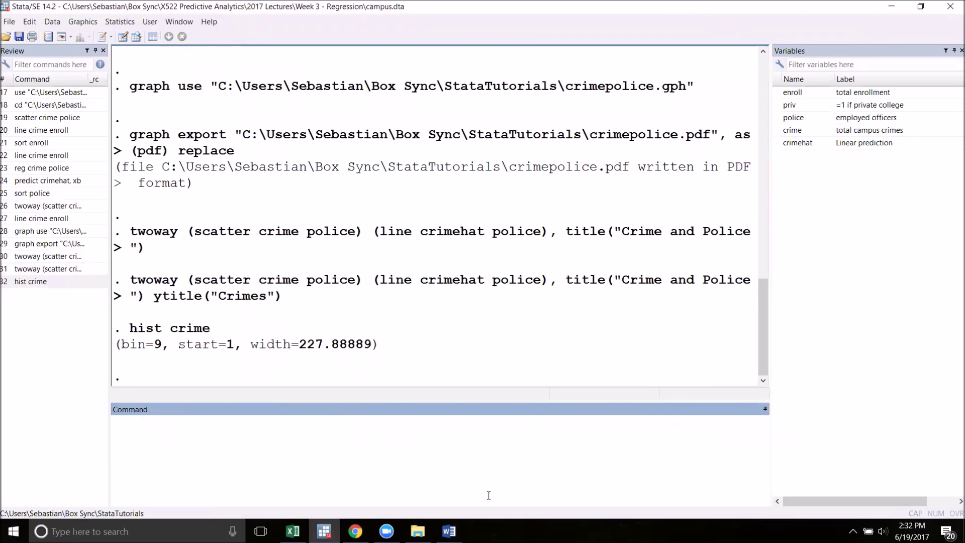
type("hist crime")
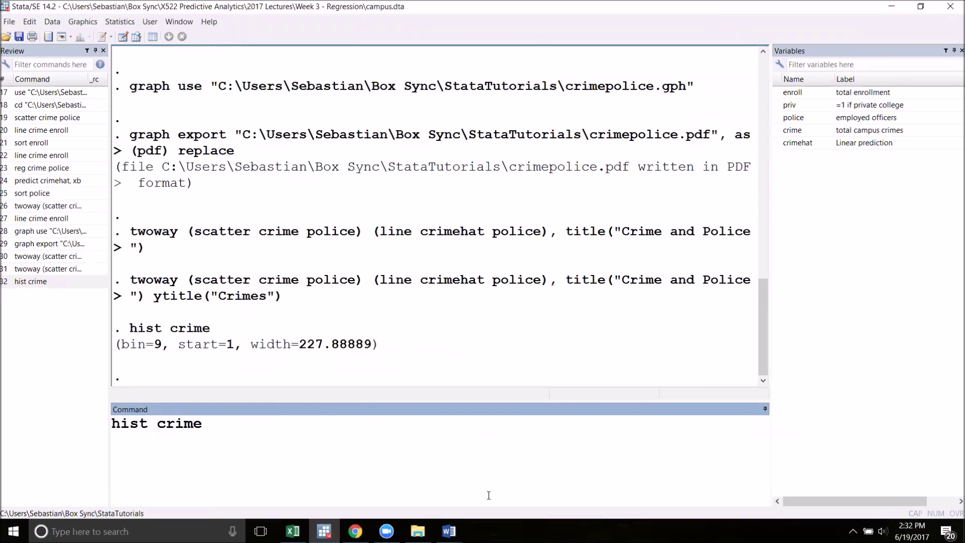
type(", bin(4)")
Run hist crime, bin(4) for a 4-bin histogram, then close its window.
key("Return")
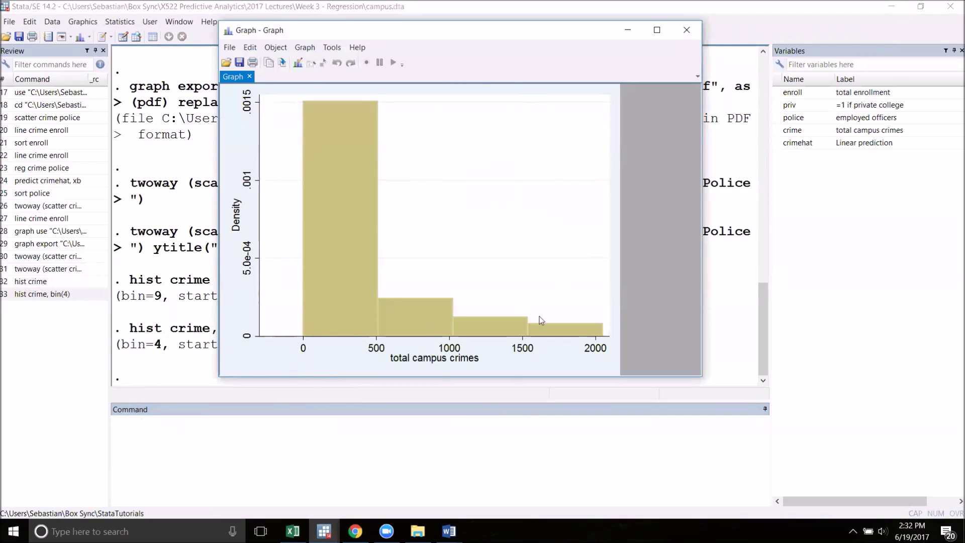
left_click(686, 30)
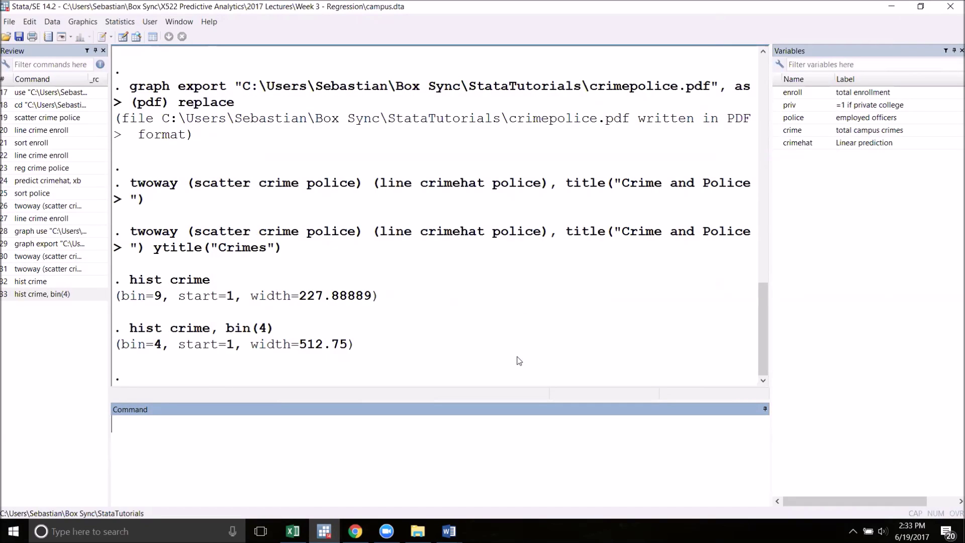